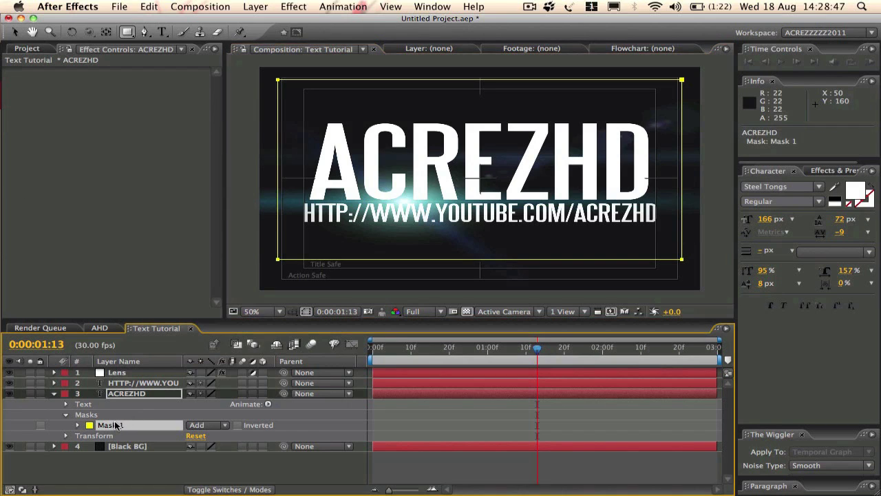
Switch to the Selection tool, zoom the viewer to 25% and go to frame 0.
{"action": "left_click", "coordinate": [15, 32]}
{"action": "key", "text": "comma"}
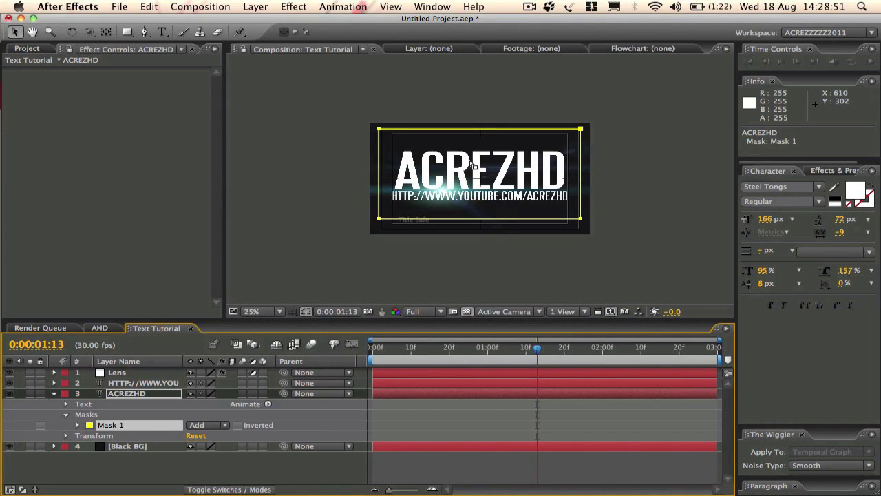
{"action": "left_click_drag", "start_coordinate": [387, 350], "coordinate": [344, 351]}
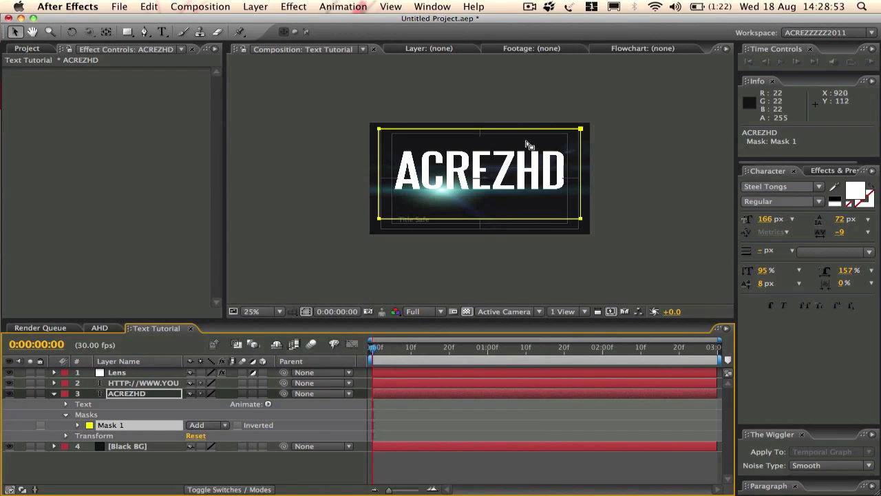
Drag the ACREZHD layer's Mask 1 up above the title text so nothing shows.
{"action": "left_click", "coordinate": [513, 166]}
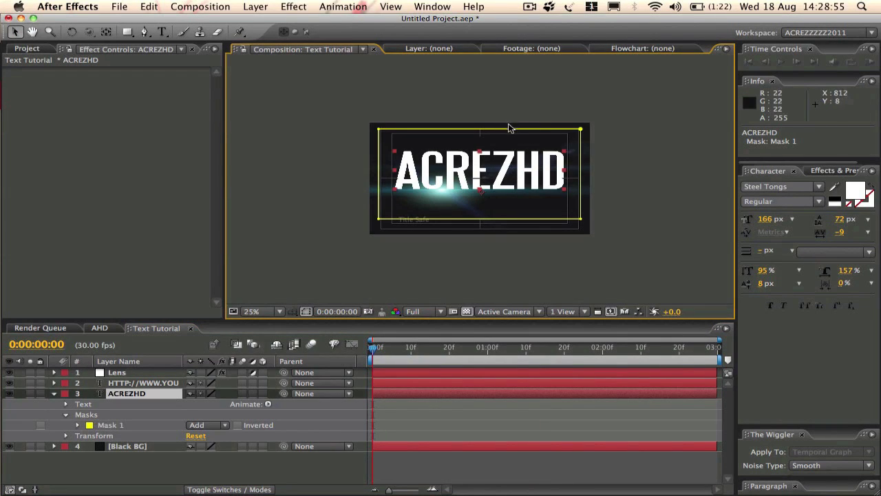
{"action": "left_click_drag", "start_coordinate": [510, 129], "coordinate": [508, 95]}
{"action": "key", "text": "ctrl+z"}
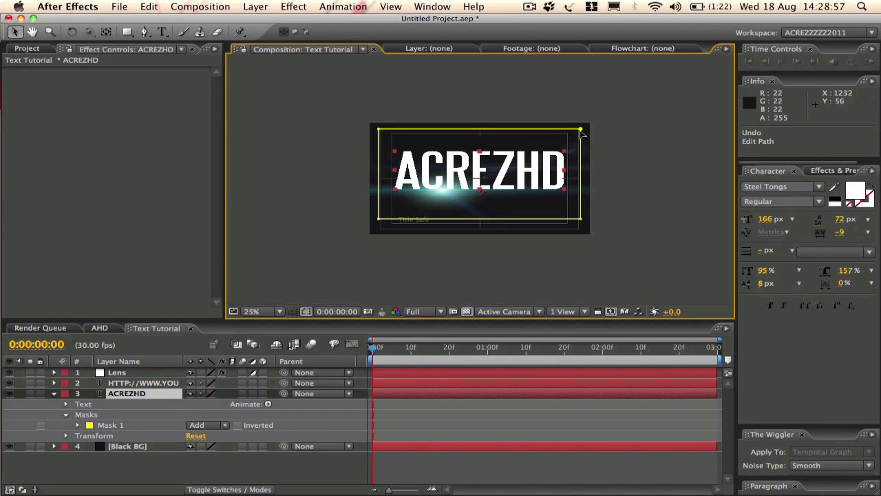
{"action": "left_click", "coordinate": [580, 130]}
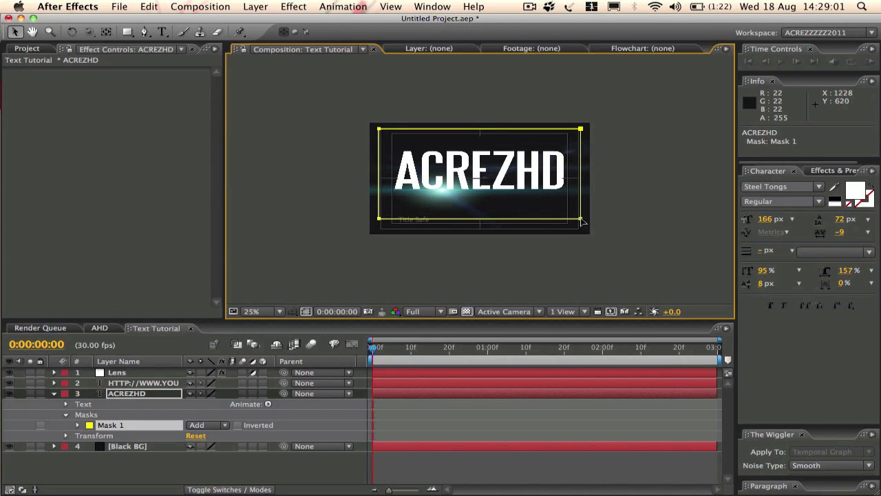
{"action": "left_click", "coordinate": [555, 132]}
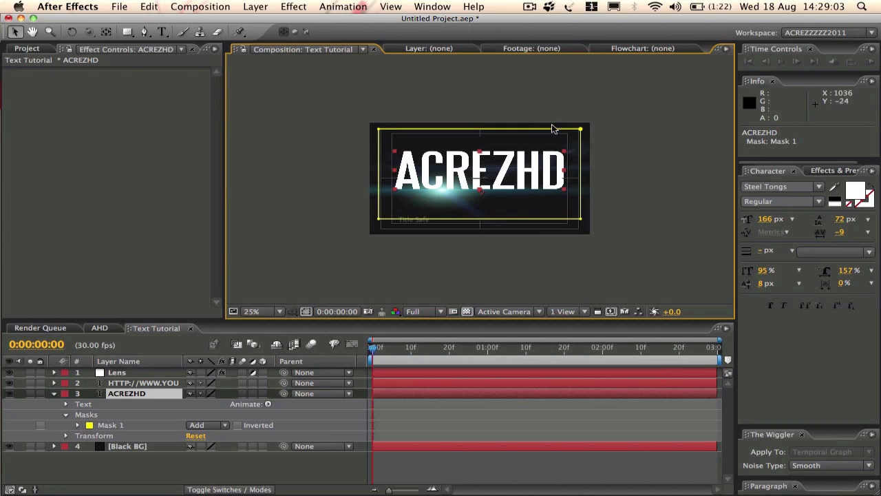
{"action": "left_click", "coordinate": [557, 131]}
{"action": "key", "text": "ctrl+z"}
{"action": "key", "text": "ctrl+z"}
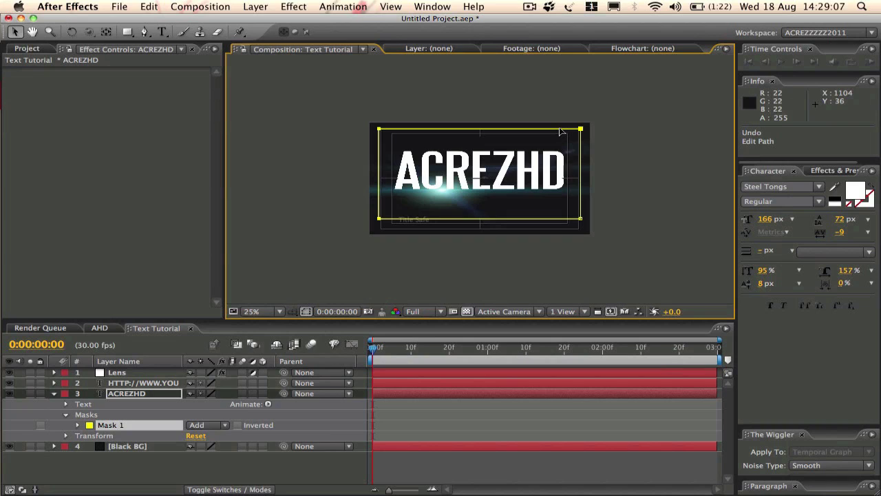
{"action": "left_click_drag", "start_coordinate": [560, 131], "coordinate": [554, 75]}
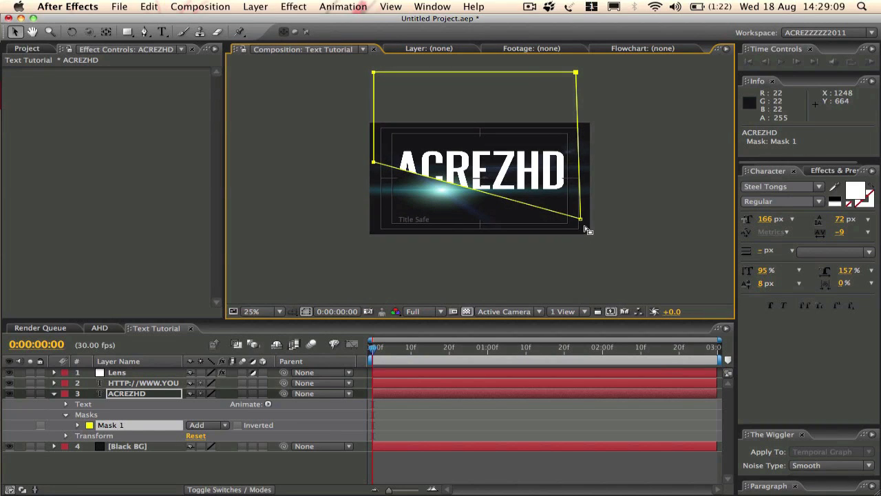
{"action": "key", "text": "ctrl+z"}
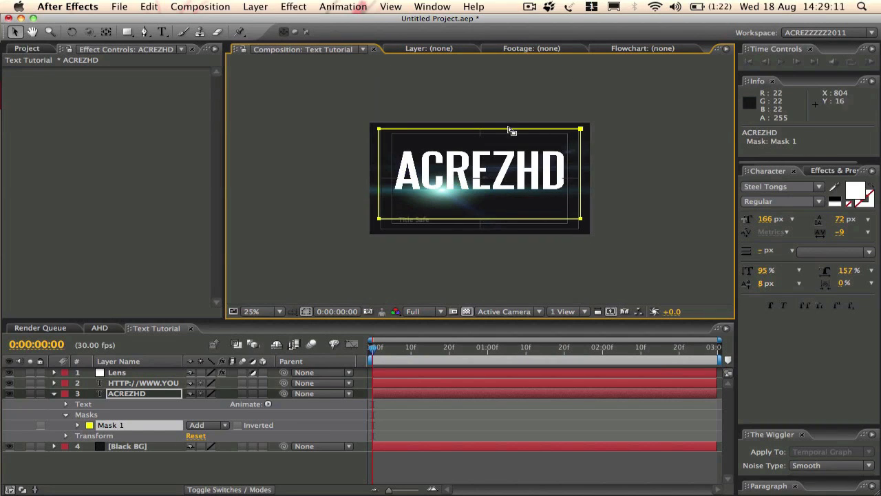
{"action": "left_click_drag", "start_coordinate": [508, 132], "coordinate": [513, 43]}
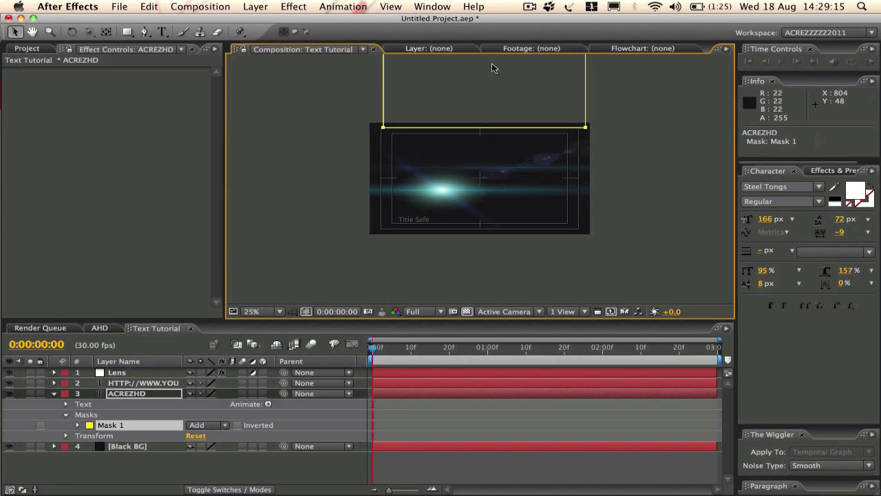
Keyframe Mask 1's path at frame 0, then slide the mask down over the text at 1:00.
{"action": "left_click", "coordinate": [77, 426]}
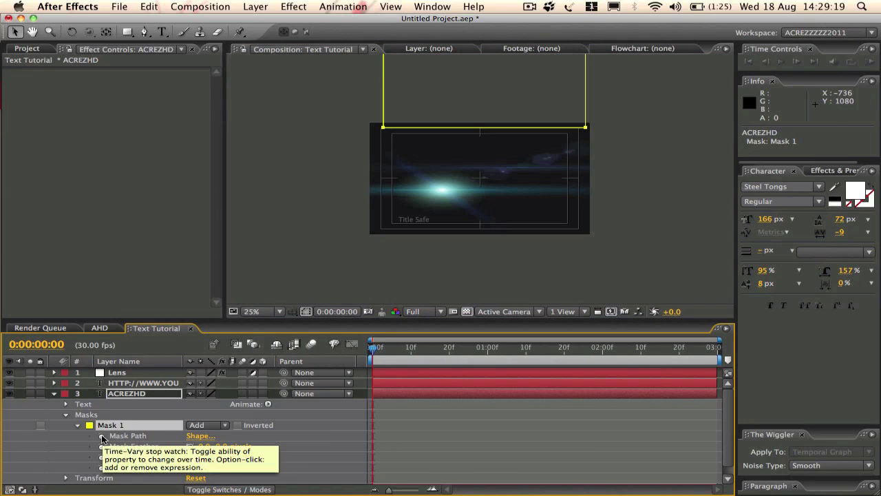
{"action": "left_click", "coordinate": [102, 437]}
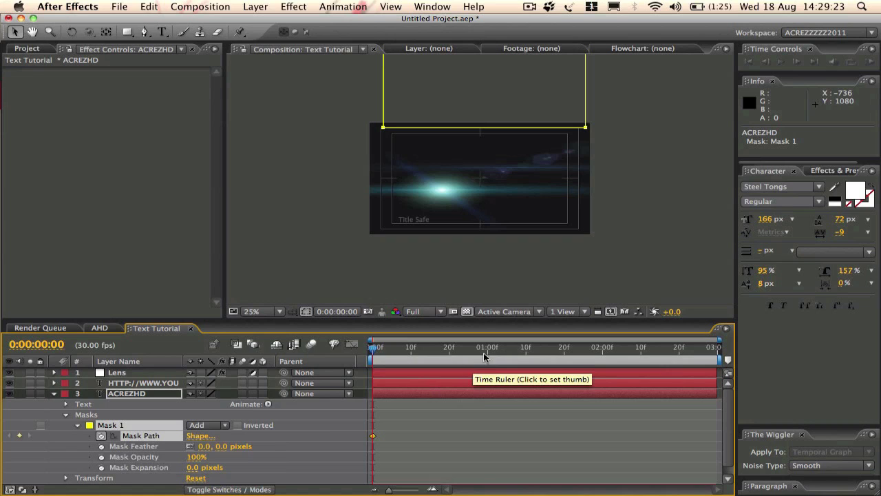
{"action": "left_click_drag", "start_coordinate": [484, 356], "coordinate": [487, 355]}
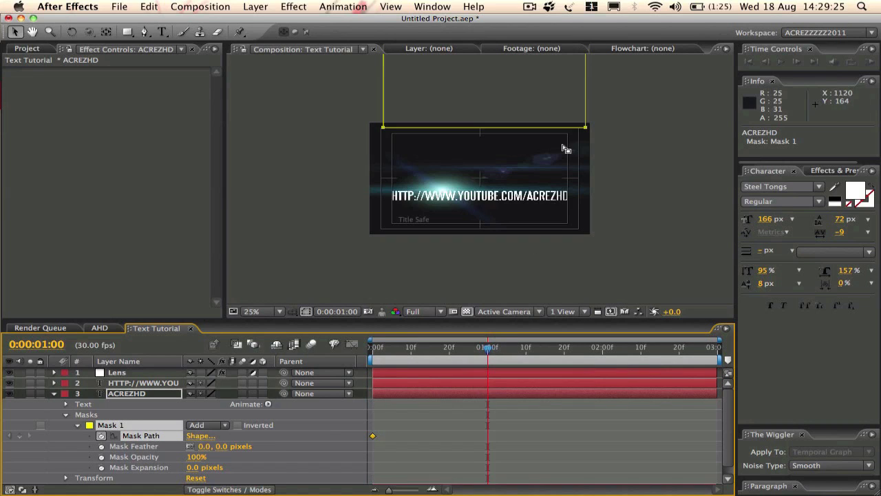
{"action": "left_click_drag", "start_coordinate": [552, 132], "coordinate": [554, 219]}
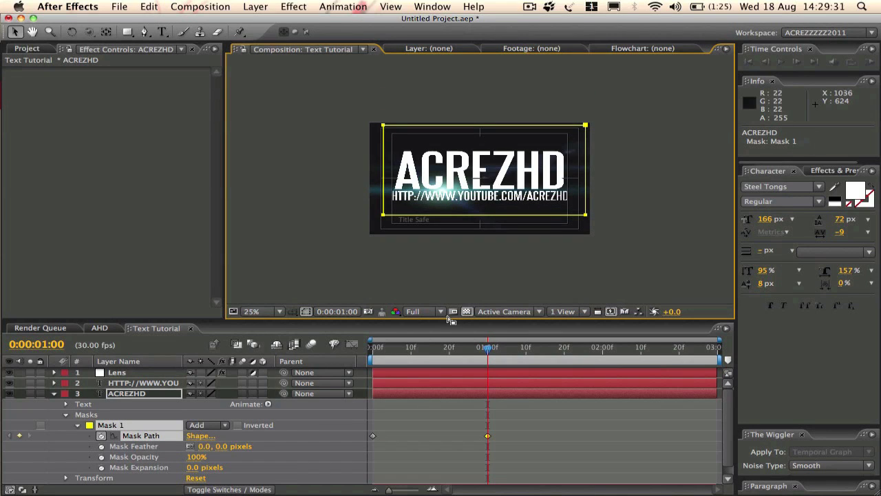
Preview the reveal from the first frame and raise the mask feather to 241 pixels.
{"action": "left_click", "coordinate": [372, 347]}
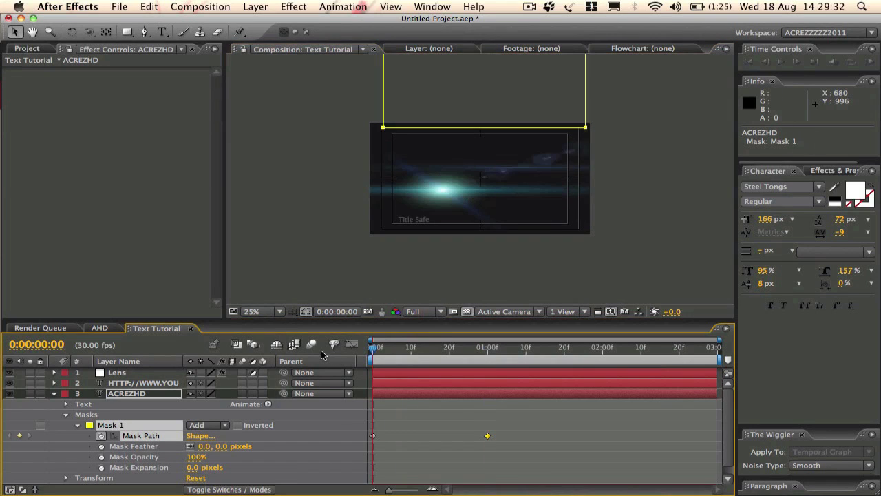
{"action": "key", "text": "space"}
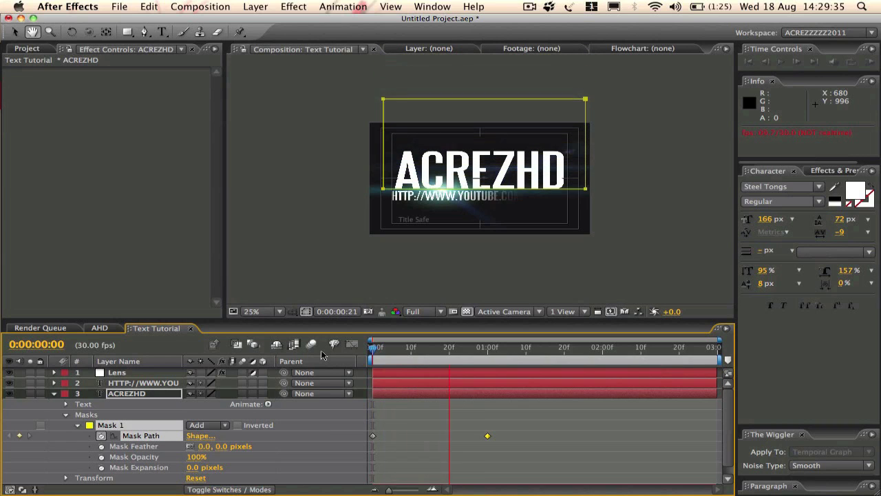
{"action": "key", "text": "space"}
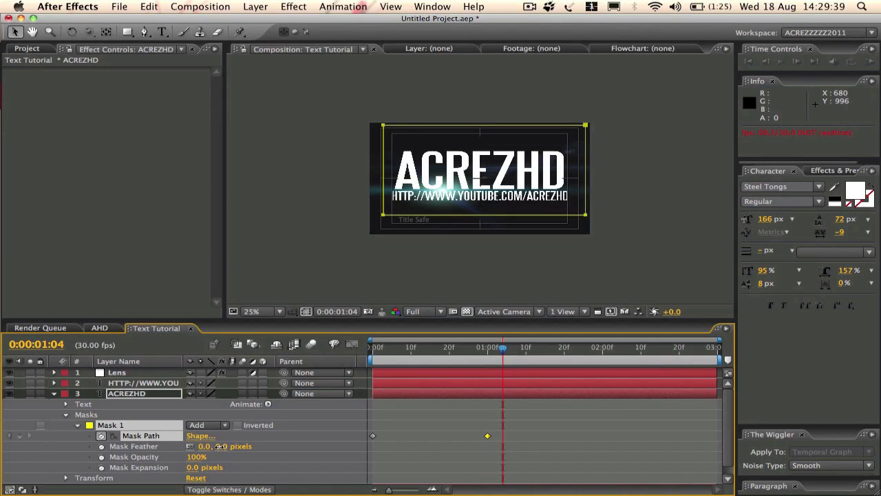
{"action": "left_click_drag", "start_coordinate": [217, 446], "coordinate": [287, 446]}
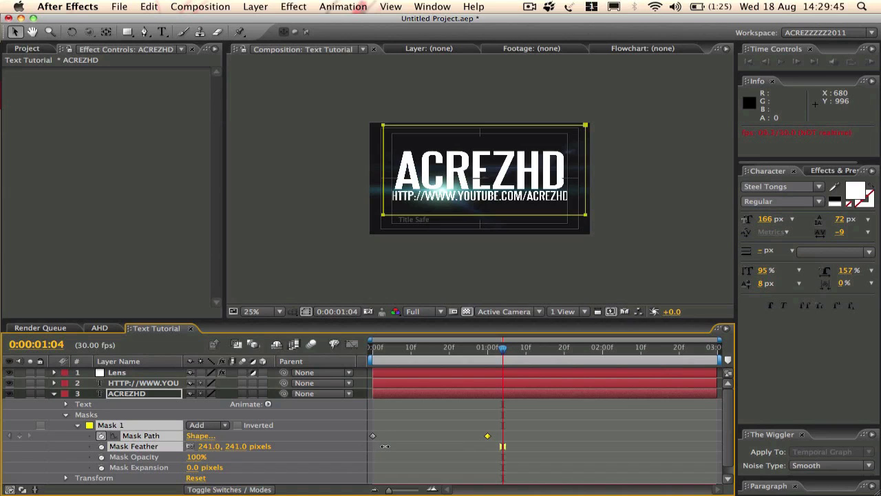
Set the mask feather to 251 pixels and preview the reveal from the start.
{"action": "left_click_drag", "start_coordinate": [391, 447], "coordinate": [394, 447]}
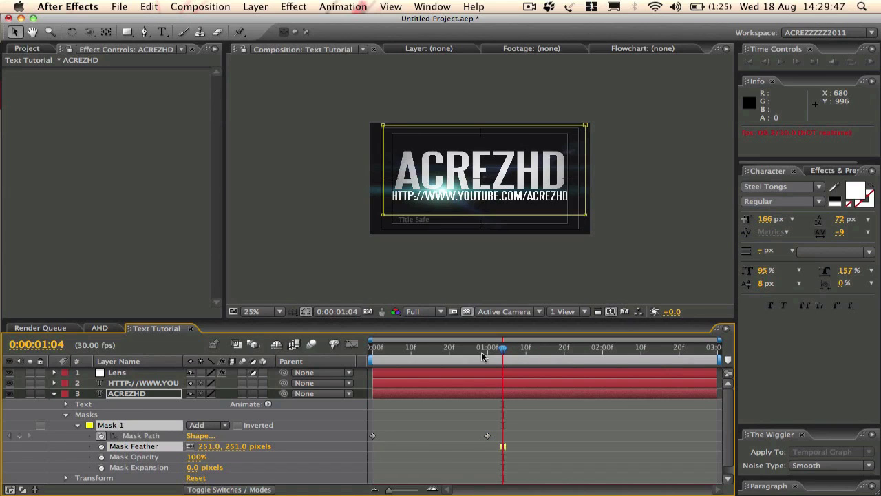
{"action": "left_click_drag", "start_coordinate": [481, 351], "coordinate": [327, 351]}
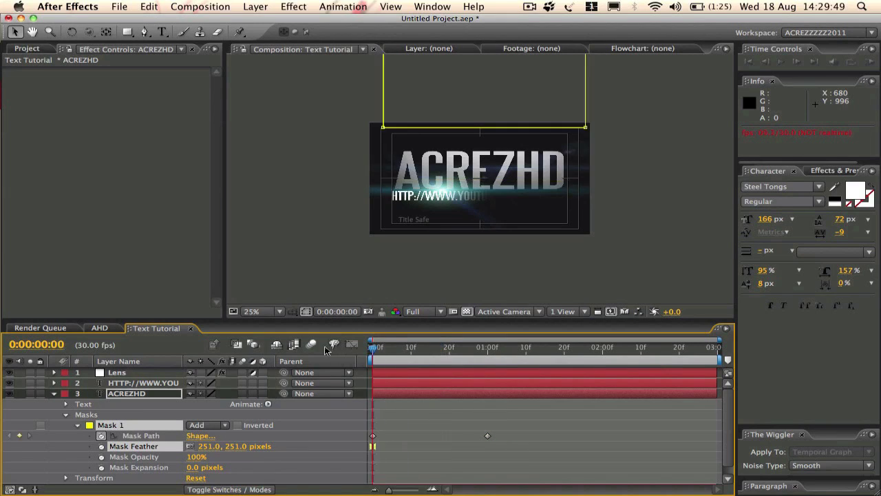
{"action": "key", "text": "space"}
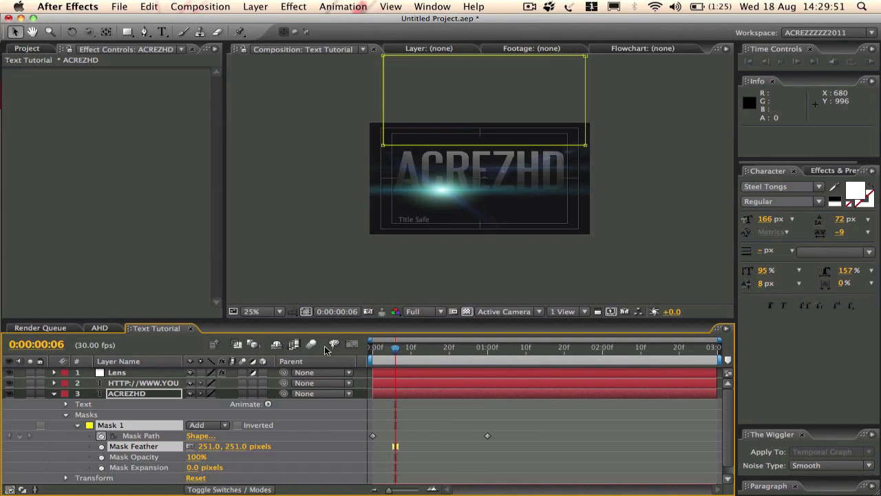
{"action": "key", "text": "space"}
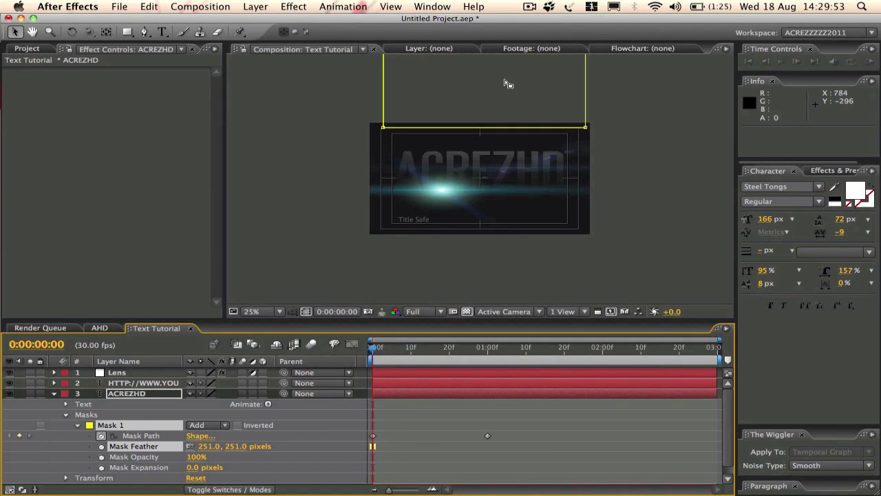
Move the mask's frame-0 position higher above the title and preview the softened reveal.
{"action": "left_click_drag", "start_coordinate": [495, 88], "coordinate": [484, 148]}
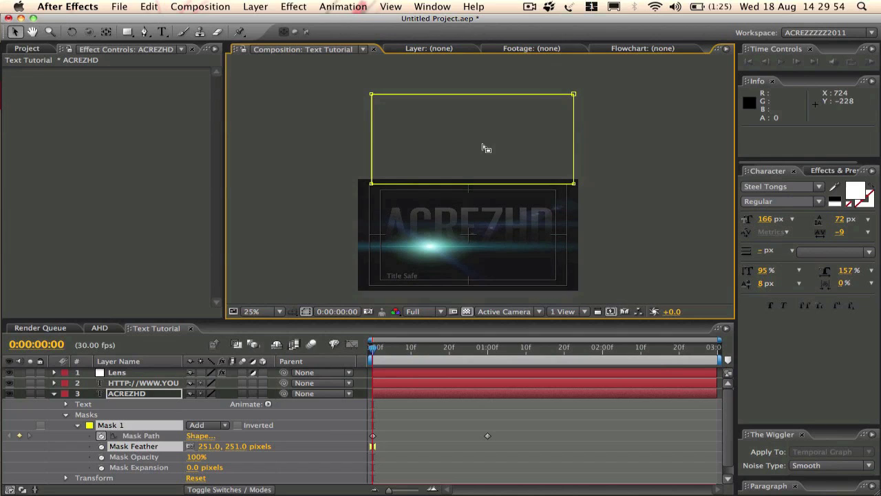
{"action": "left_click", "coordinate": [479, 184]}
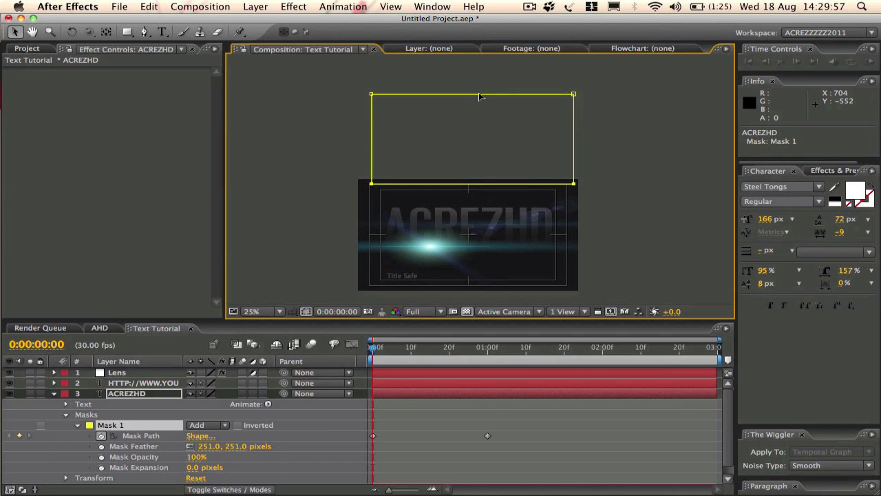
{"action": "left_click_drag", "start_coordinate": [482, 96], "coordinate": [473, 43]}
{"action": "key", "text": "space"}
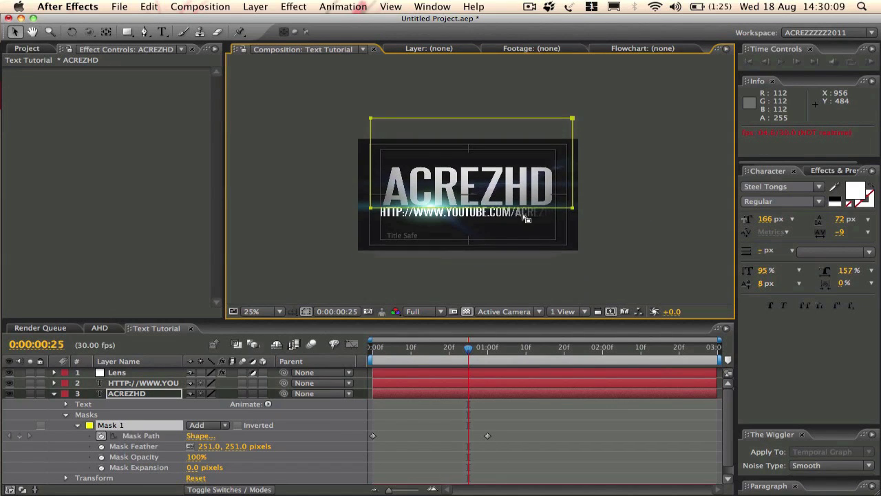
Zoom the viewer to 50%, centre the title and preview the reveal from frame 4.
{"action": "scroll", "coordinate": [480, 246], "scroll_direction": "up", "scroll_amount": 2}
{"action": "left_click_drag", "start_coordinate": [490, 231], "coordinate": [494, 195]}
{"action": "key", "text": "v"}
{"action": "left_click", "coordinate": [132, 385]}
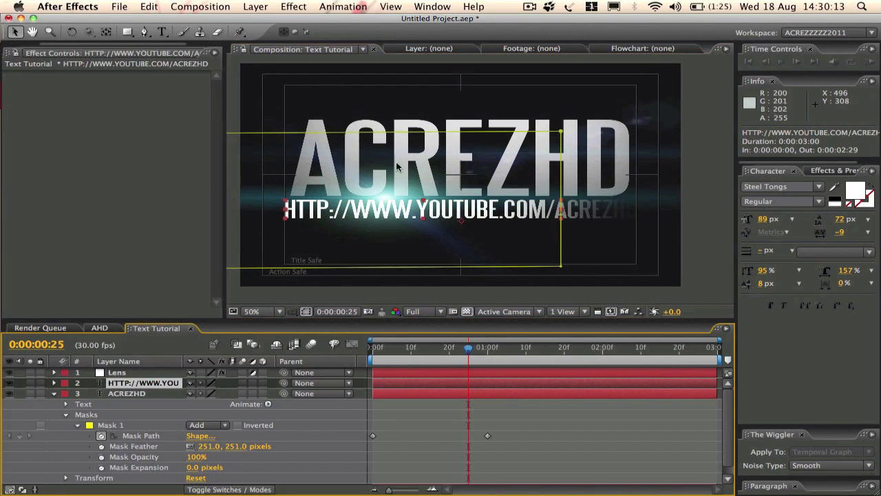
{"action": "left_click", "coordinate": [387, 351]}
{"action": "key", "text": "space"}
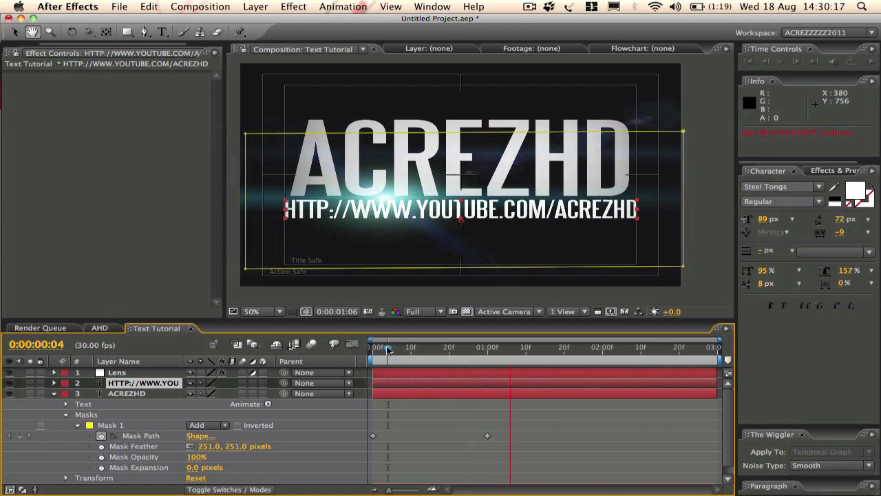
{"action": "key", "text": "space"}
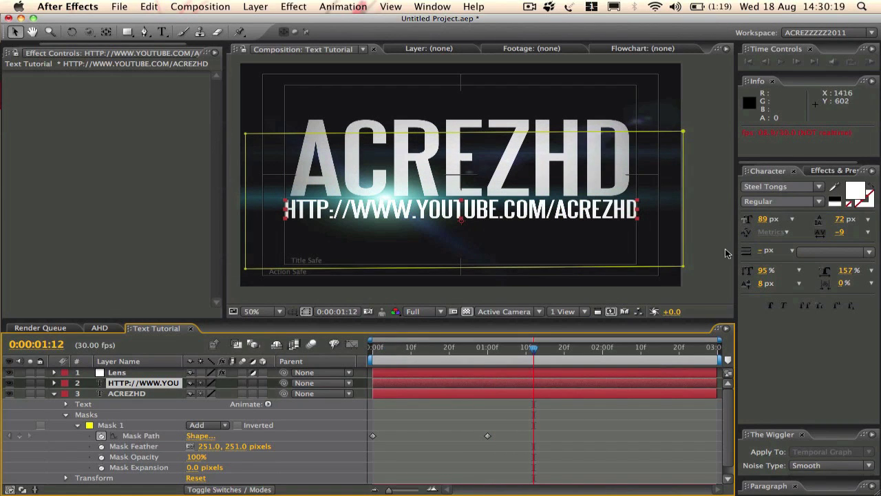
{"action": "left_click", "coordinate": [719, 254]}
Replay the full reveal from frame 0, collapse ACREZHD and select the Lens layer.
{"action": "left_click", "coordinate": [391, 347]}
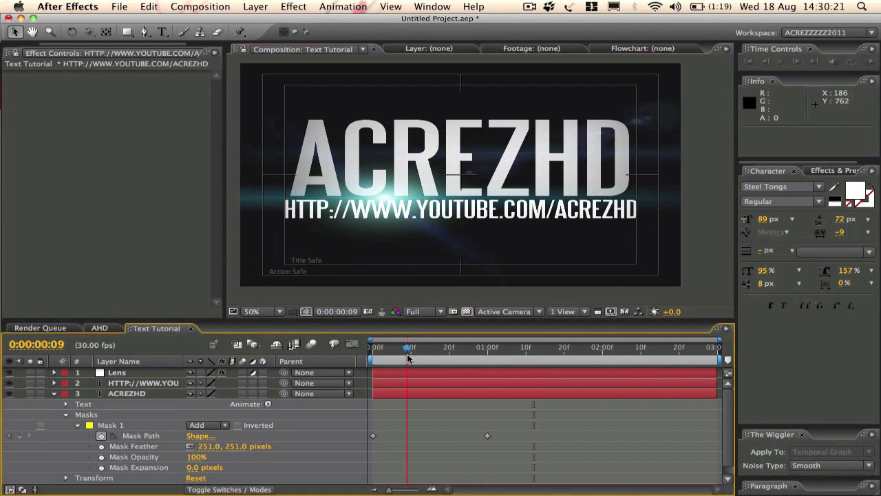
{"action": "key", "text": "Home"}
{"action": "key", "text": "space"}
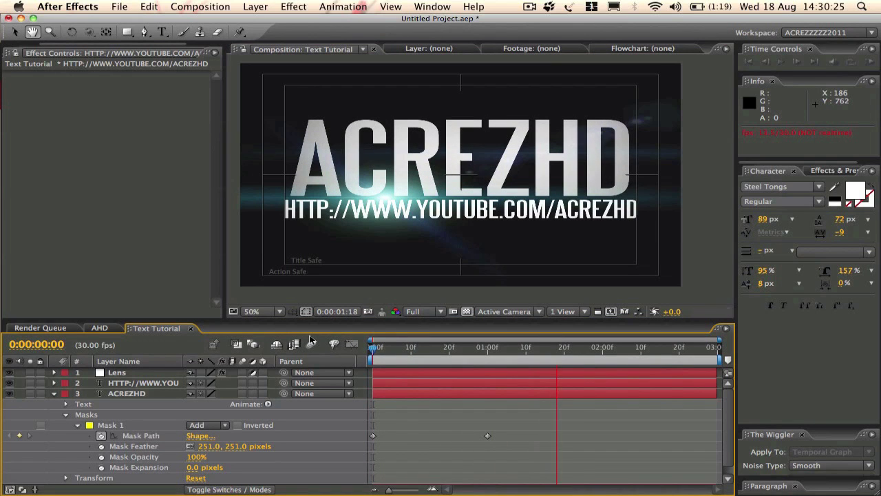
{"action": "key", "text": "space"}
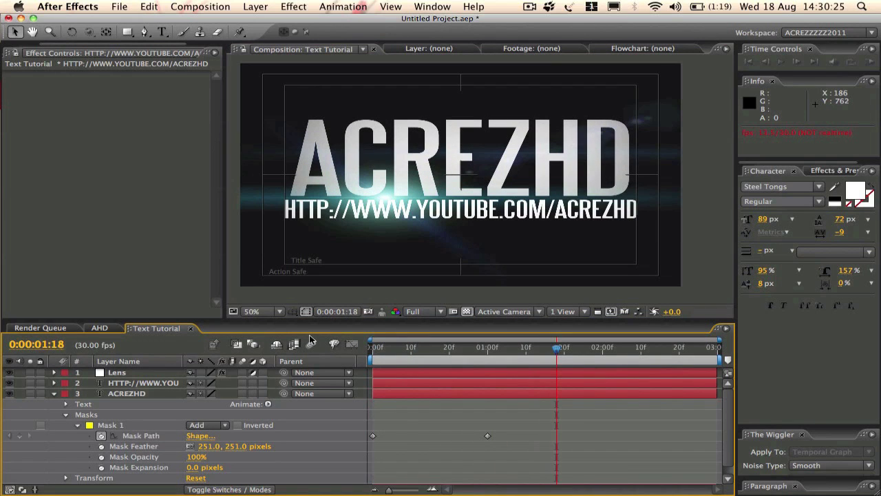
{"action": "left_click", "coordinate": [54, 394]}
{"action": "left_click", "coordinate": [116, 373]}
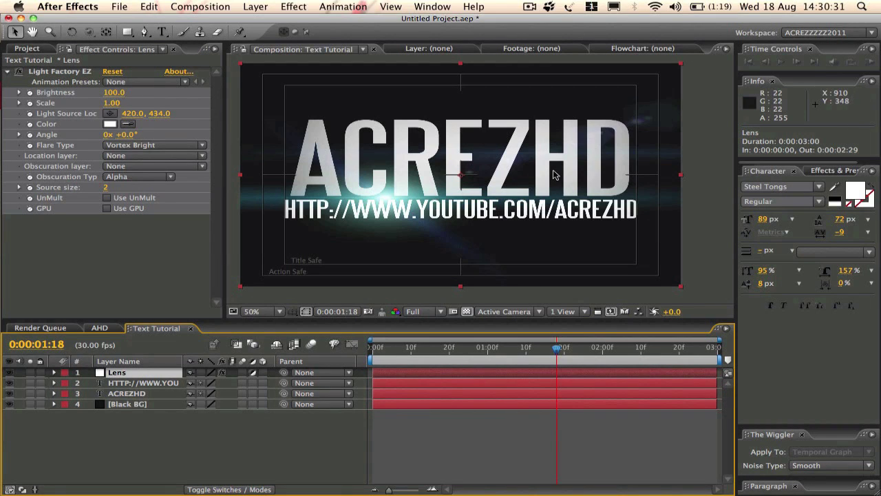
At frame 0, drag the Light Factory EZ flare centre off-screen left to -500, 434.
{"action": "scroll", "coordinate": [555, 175], "scroll_direction": "down", "scroll_amount": 6}
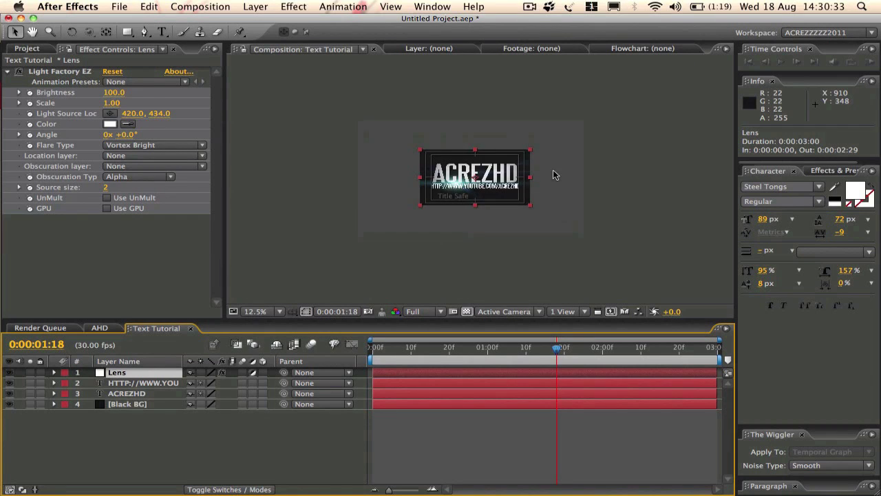
{"action": "scroll", "coordinate": [555, 175], "scroll_direction": "up", "scroll_amount": 3}
{"action": "left_click", "coordinate": [396, 349]}
{"action": "left_click_drag", "start_coordinate": [395, 349], "coordinate": [329, 351]}
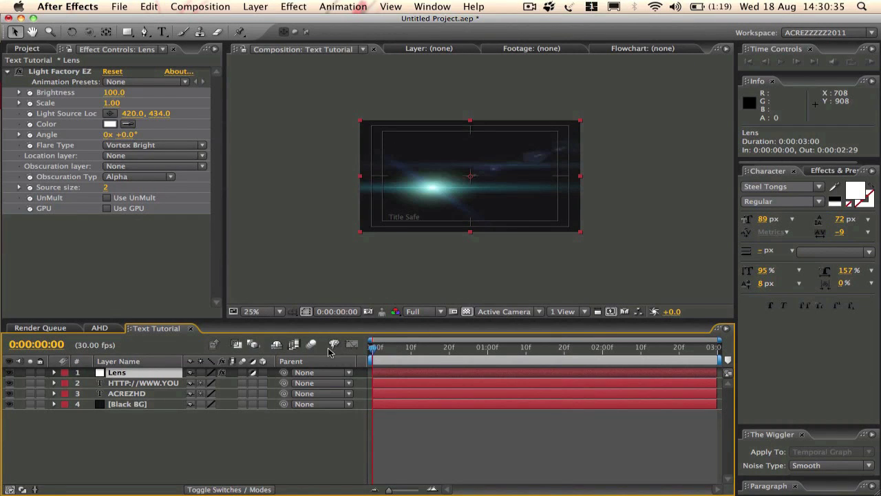
{"action": "left_click", "coordinate": [52, 73]}
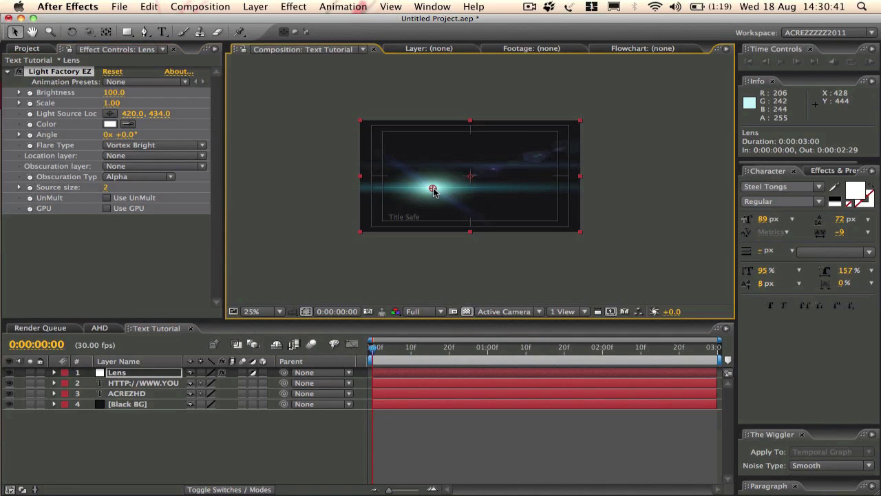
{"action": "left_click_drag", "start_coordinate": [433, 189], "coordinate": [276, 191]}
Expand the Lens layer and keyframe the Light Source Location at frame 0.
{"action": "scroll", "coordinate": [398, 153], "scroll_direction": "up", "scroll_amount": 1}
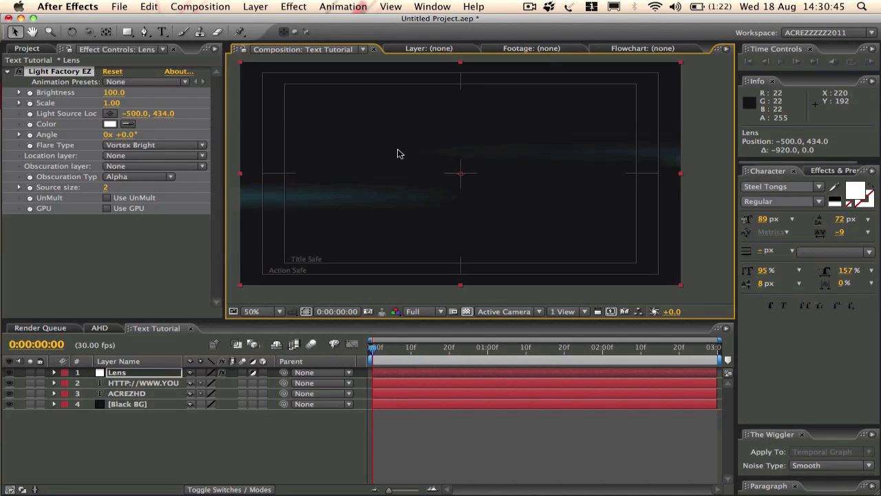
{"action": "scroll", "coordinate": [398, 152], "scroll_direction": "down", "scroll_amount": 2}
{"action": "scroll", "coordinate": [398, 153], "scroll_direction": "up", "scroll_amount": 1}
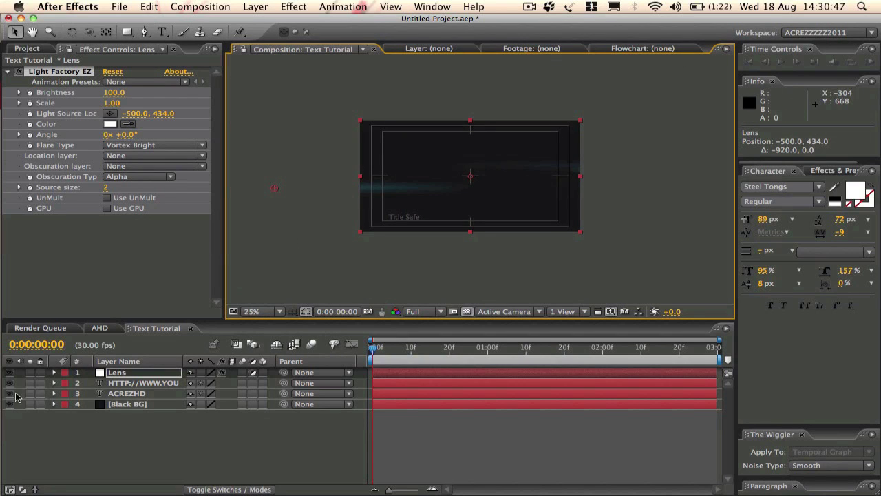
{"action": "left_click", "coordinate": [55, 373]}
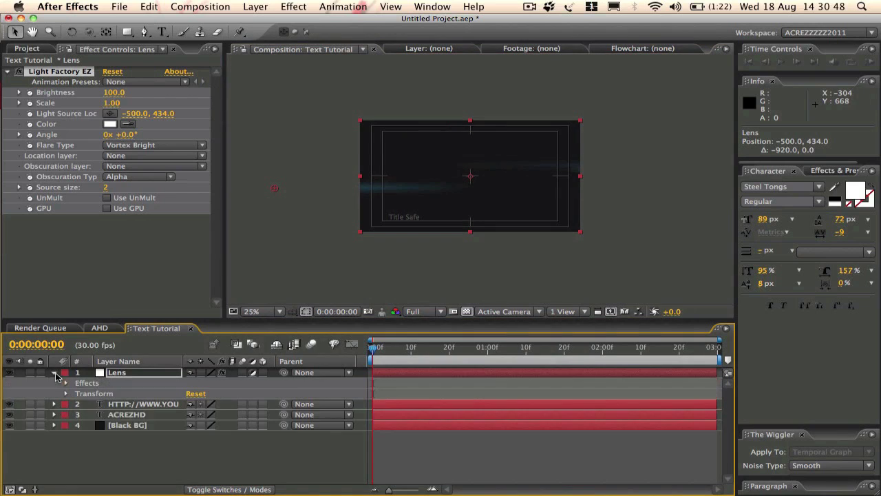
{"action": "left_click", "coordinate": [30, 114]}
Keyframe the flare at 1132, 434 at one second and preview the sweep.
{"action": "left_click", "coordinate": [66, 383]}
{"action": "left_click", "coordinate": [78, 393]}
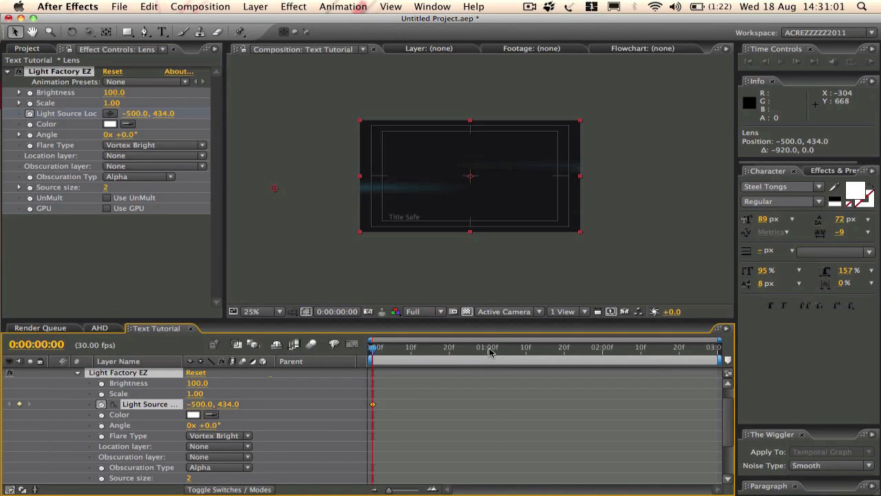
{"action": "left_click_drag", "start_coordinate": [489, 352], "coordinate": [488, 350]}
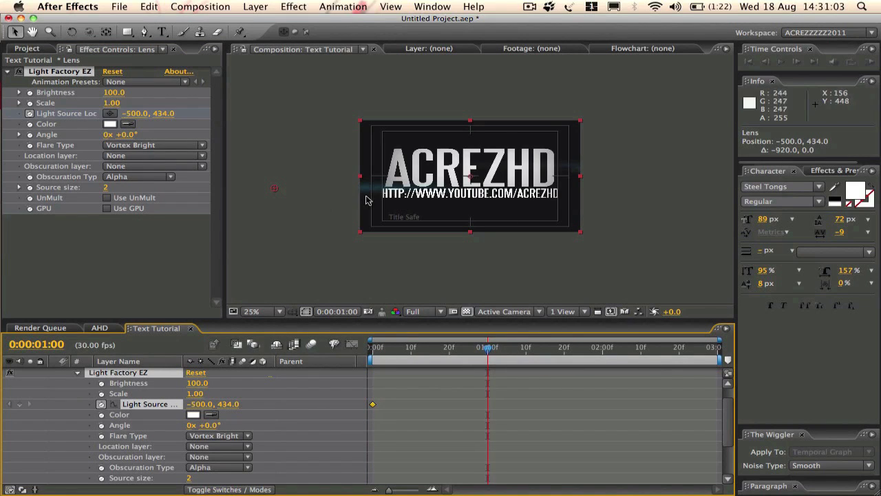
{"action": "left_click_drag", "start_coordinate": [274, 192], "coordinate": [557, 186]}
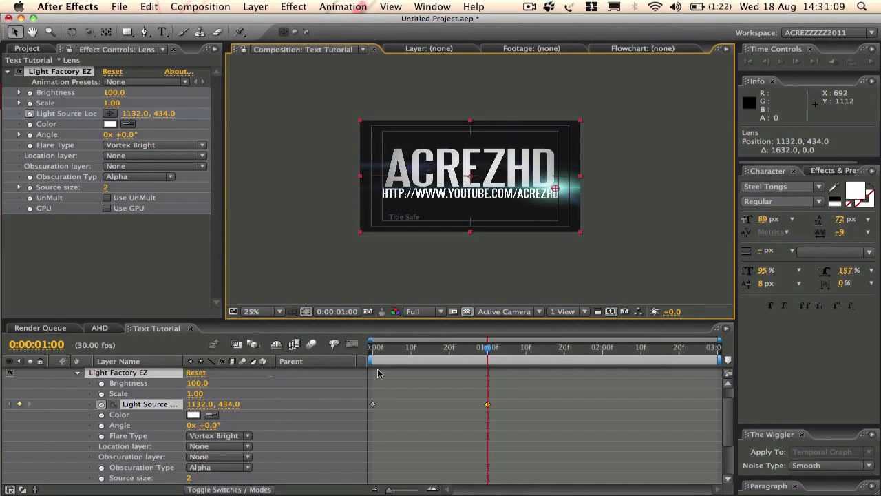
{"action": "left_click_drag", "start_coordinate": [411, 354], "coordinate": [338, 343]}
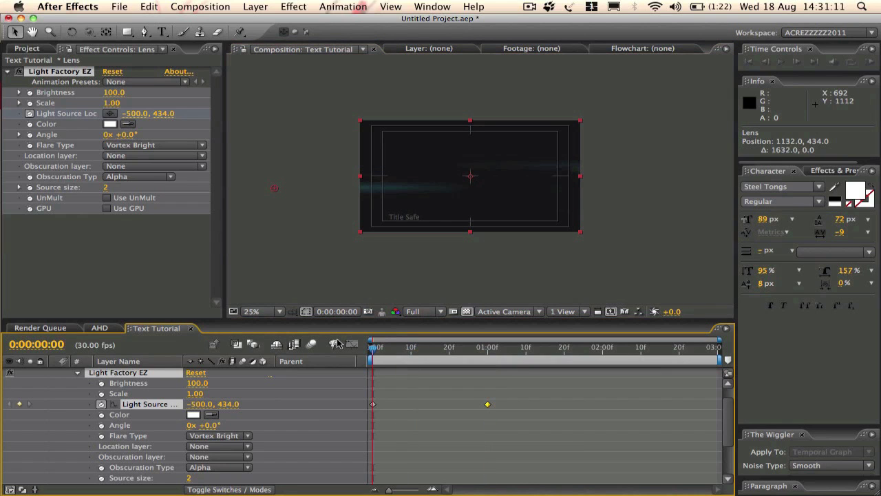
{"action": "key", "text": "KP_0"}
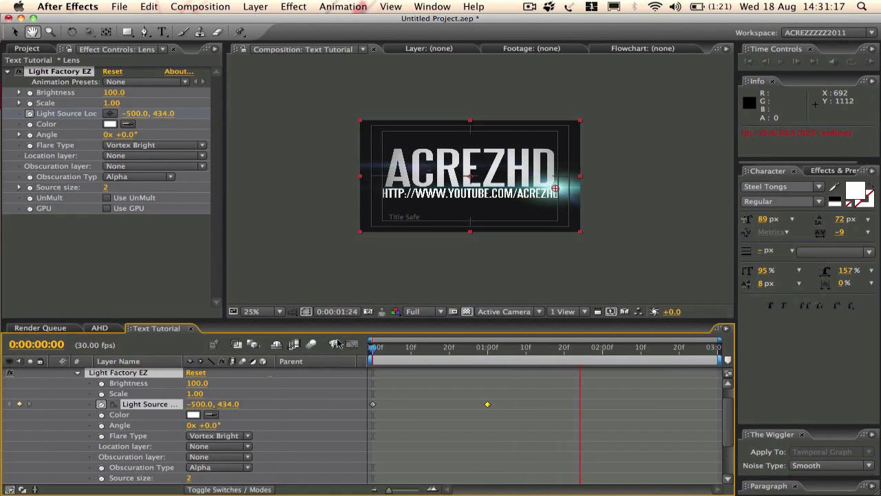
At 2:00 push the flare right to 1364, 434, preview, then switch to the AHD comp.
{"action": "left_click", "coordinate": [586, 347]}
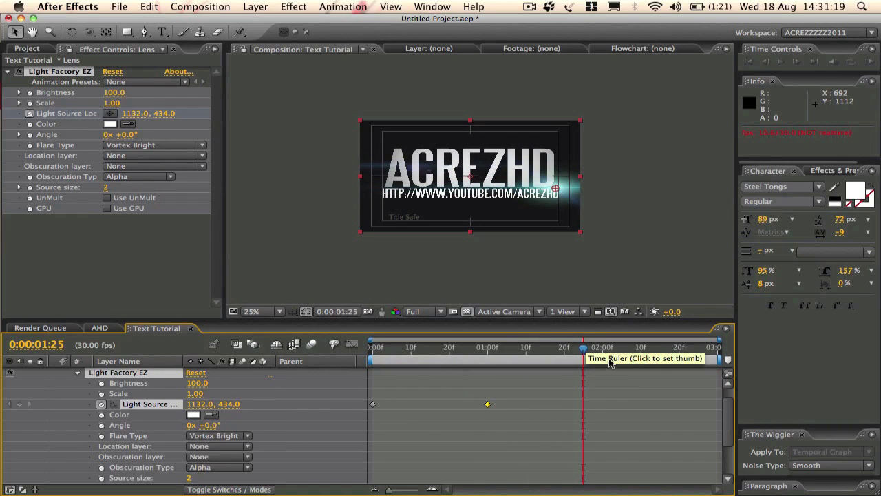
{"action": "left_click", "coordinate": [607, 348]}
{"action": "left_click", "coordinate": [603, 348]}
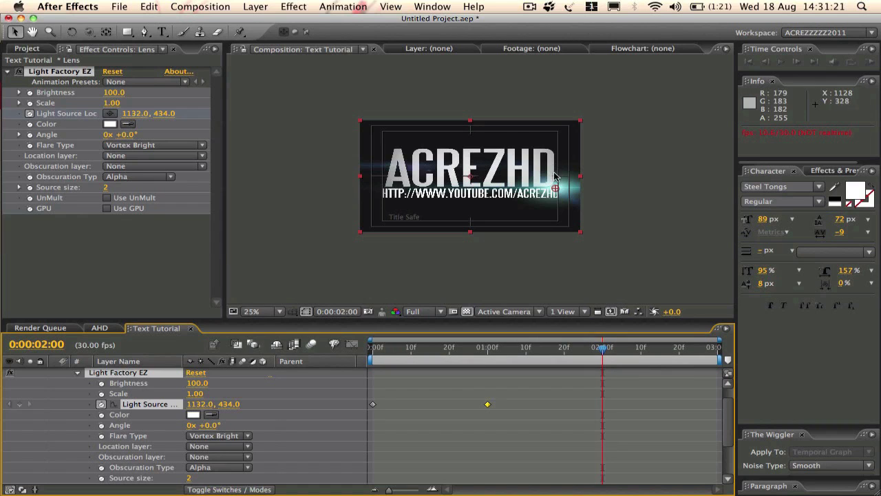
{"action": "left_click_drag", "start_coordinate": [556, 188], "coordinate": [596, 191]}
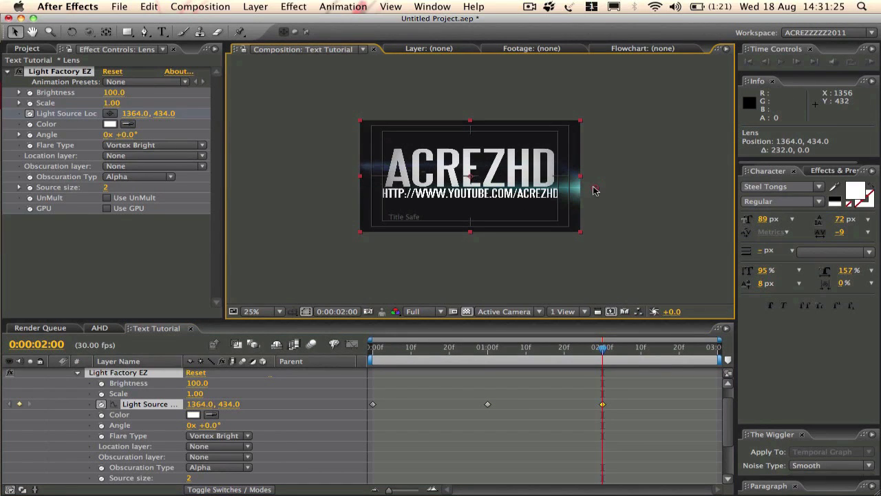
{"action": "left_click", "coordinate": [442, 351]}
{"action": "key", "text": "space"}
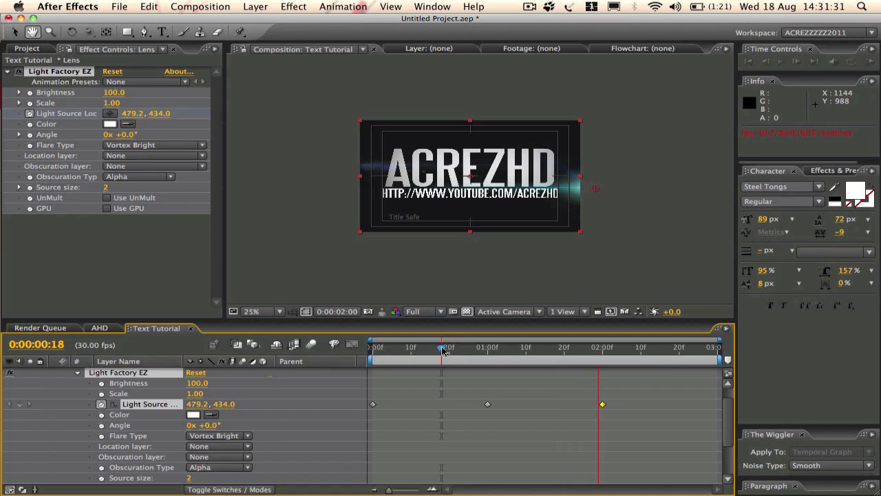
{"action": "key", "text": "space"}
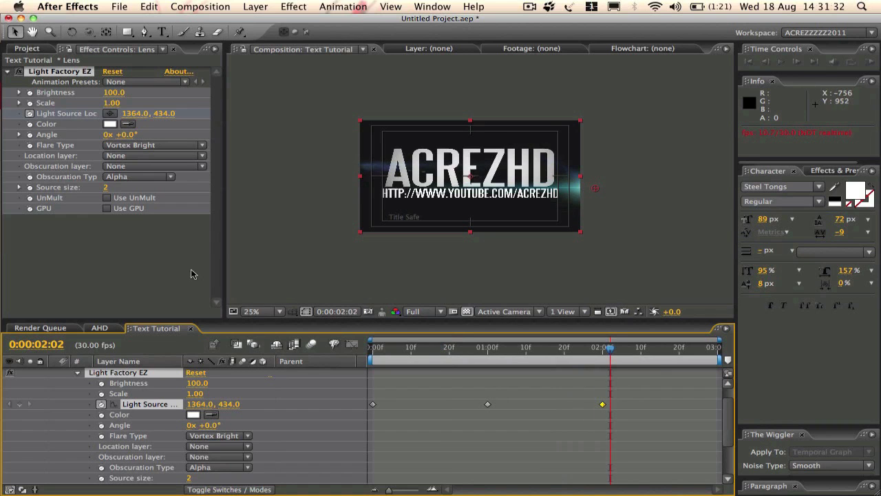
{"action": "left_click", "coordinate": [108, 329]}
Play the AHD comp from one second to watch the white bloom, then return to Text Tutorial.
{"action": "left_click", "coordinate": [523, 347]}
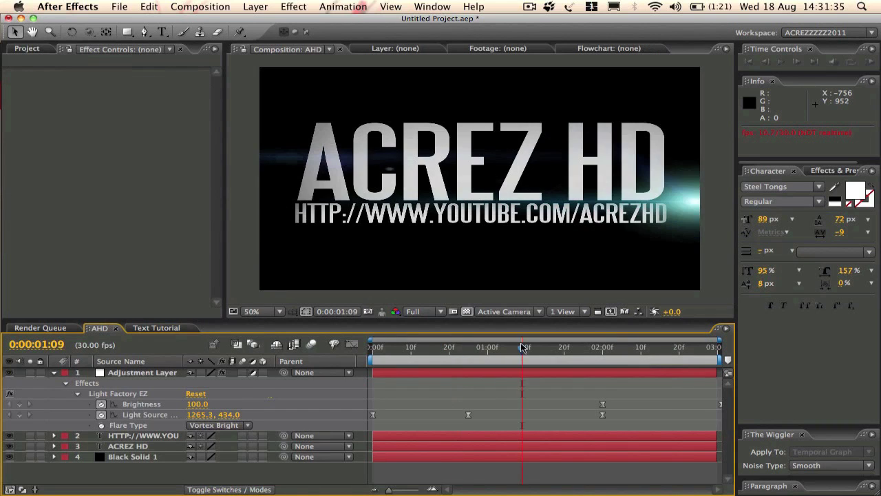
{"action": "key", "text": "space"}
{"action": "key", "text": "space"}
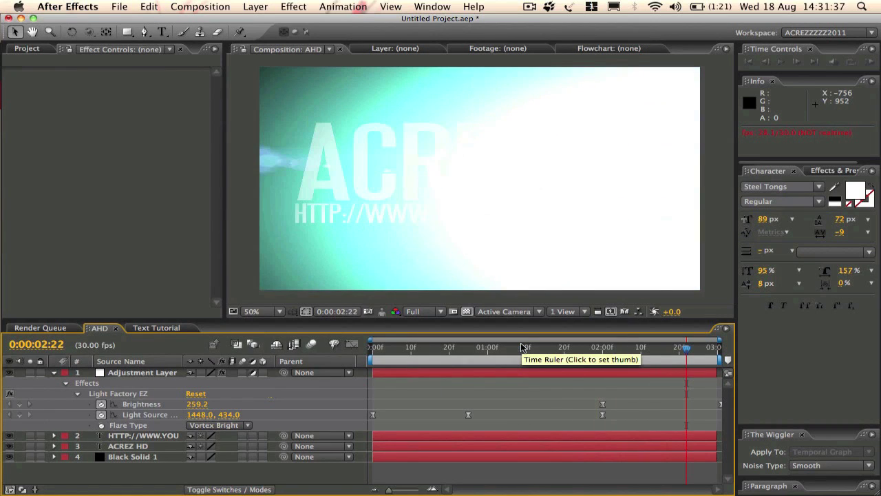
{"action": "left_click", "coordinate": [603, 349]}
{"action": "key", "text": "space"}
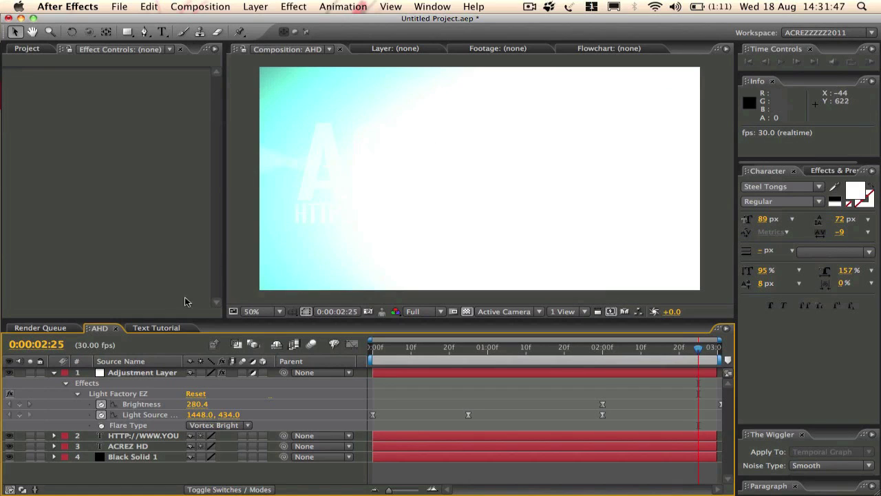
{"action": "left_click", "coordinate": [163, 329]}
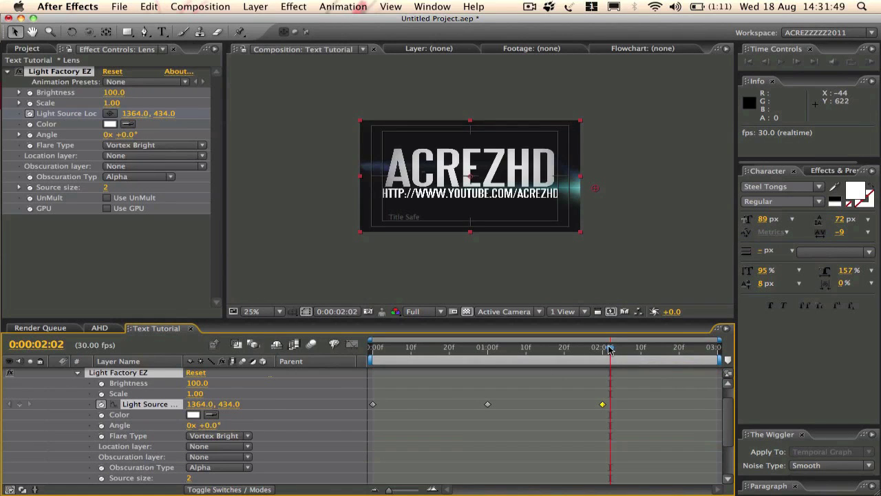
Keyframe flare Brightness at 100 on 2:00 and 300 on 2:29, then return to the start.
{"action": "left_click_drag", "start_coordinate": [609, 349], "coordinate": [602, 349]}
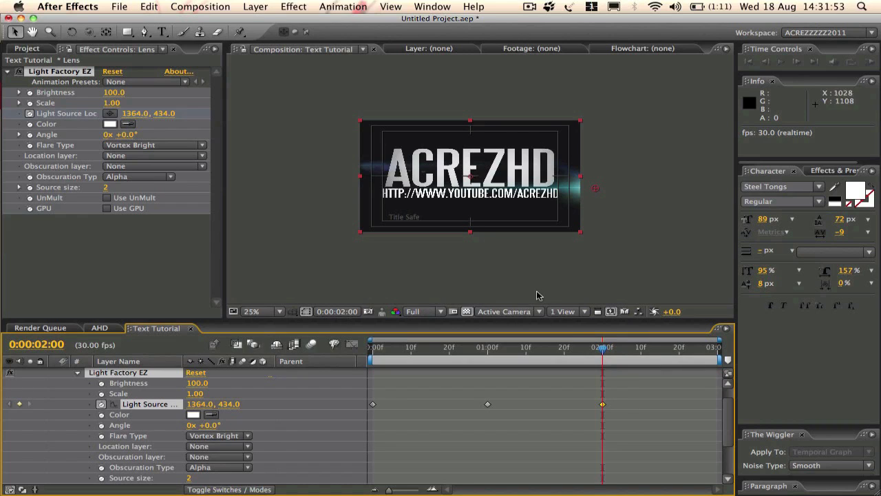
{"action": "left_click", "coordinate": [101, 383]}
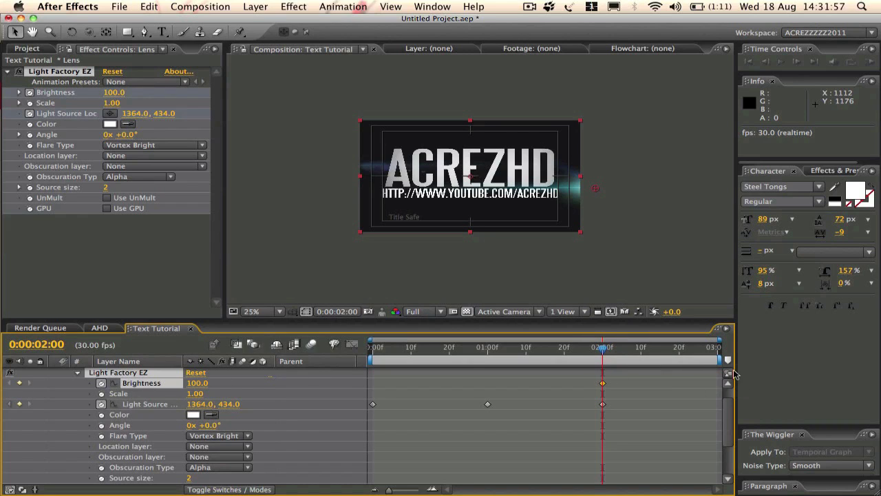
{"action": "left_click_drag", "start_coordinate": [682, 353], "coordinate": [719, 352]}
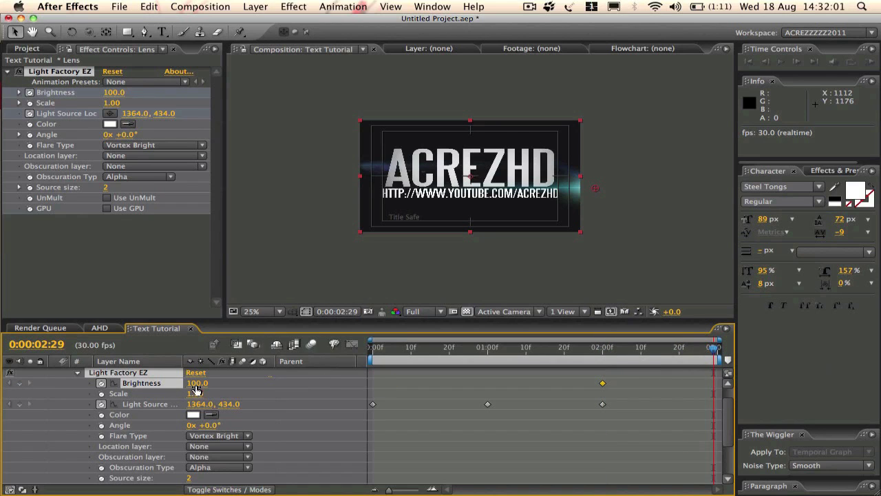
{"action": "left_click_drag", "start_coordinate": [297, 383], "coordinate": [299, 387]}
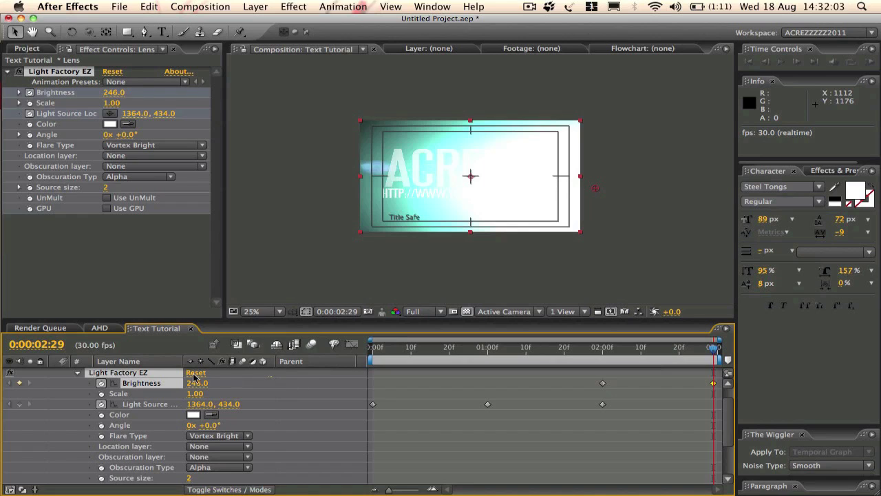
{"action": "left_click_drag", "start_coordinate": [233, 382], "coordinate": [234, 386]}
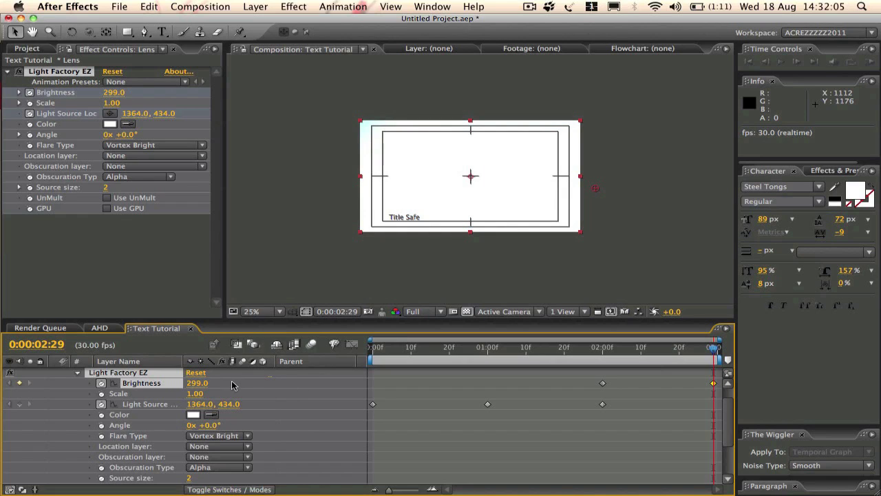
{"action": "left_click_drag", "start_coordinate": [206, 383], "coordinate": [209, 383]}
{"action": "left_click_drag", "start_coordinate": [397, 348], "coordinate": [372, 347]}
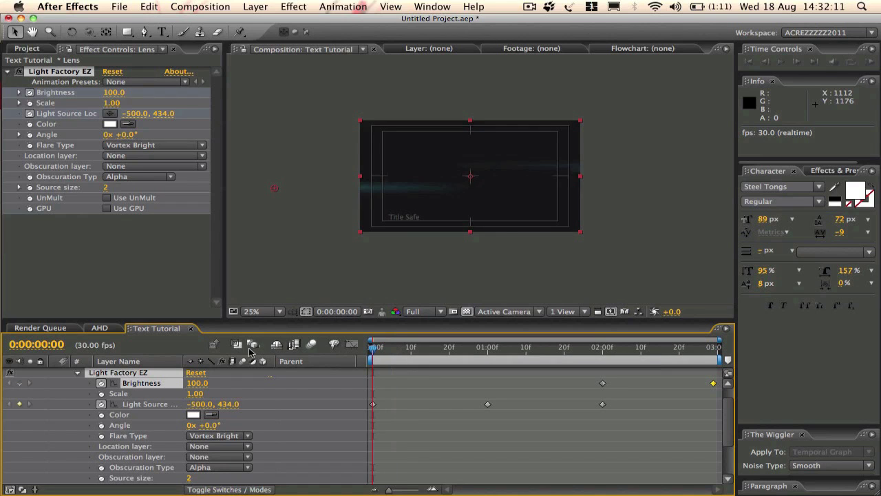
Preview the flare animation, then apply Easy Ease (F9) to all the flare keyframes.
{"action": "key", "text": "space"}
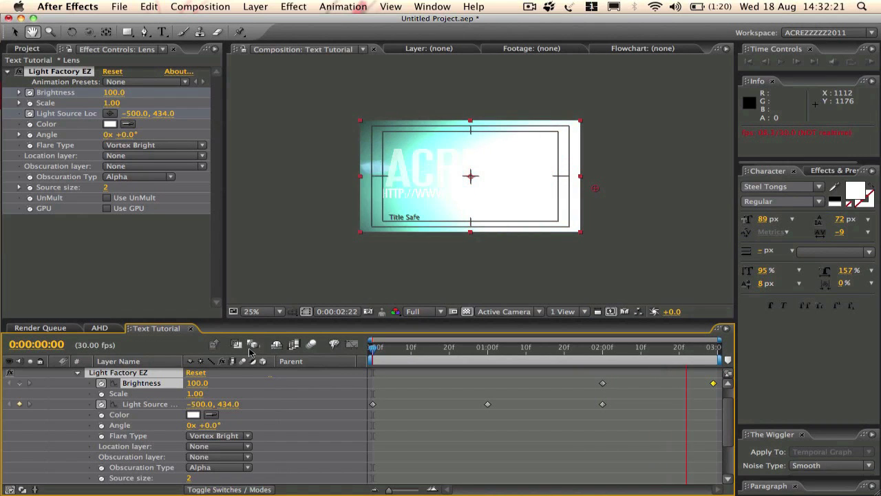
{"action": "key", "text": "space"}
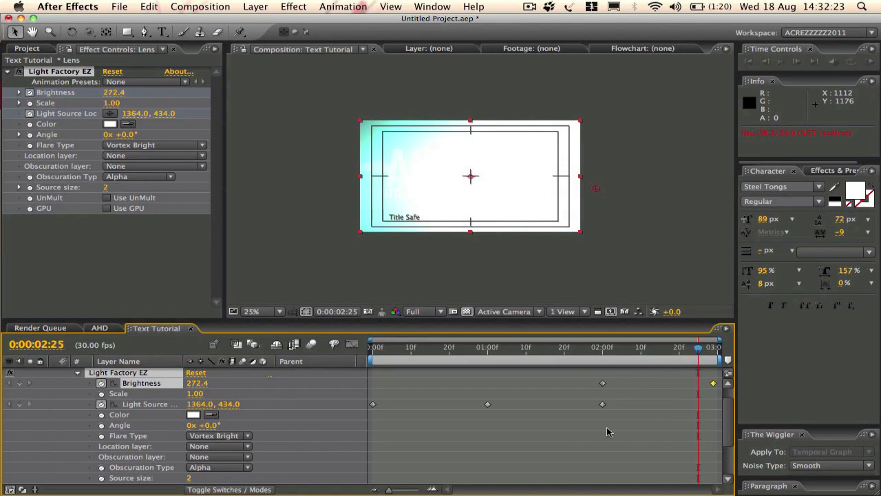
{"action": "left_click_drag", "start_coordinate": [717, 434], "coordinate": [371, 376]}
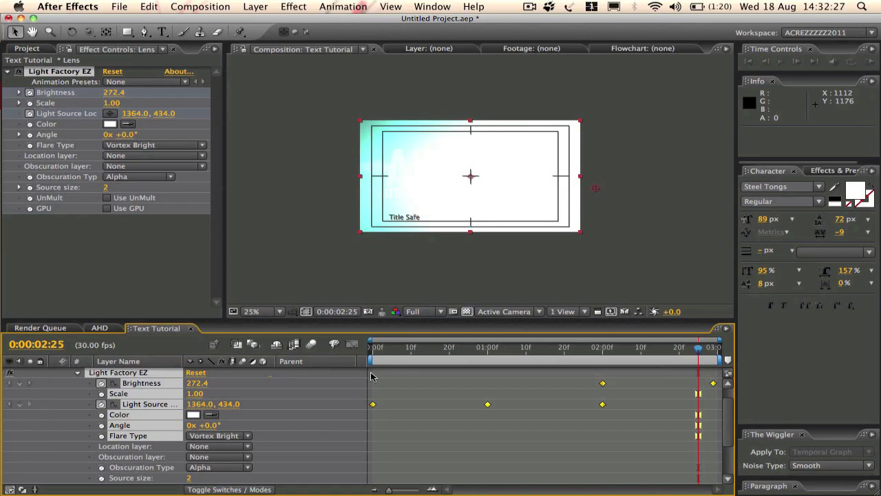
{"action": "key", "text": "F9"}
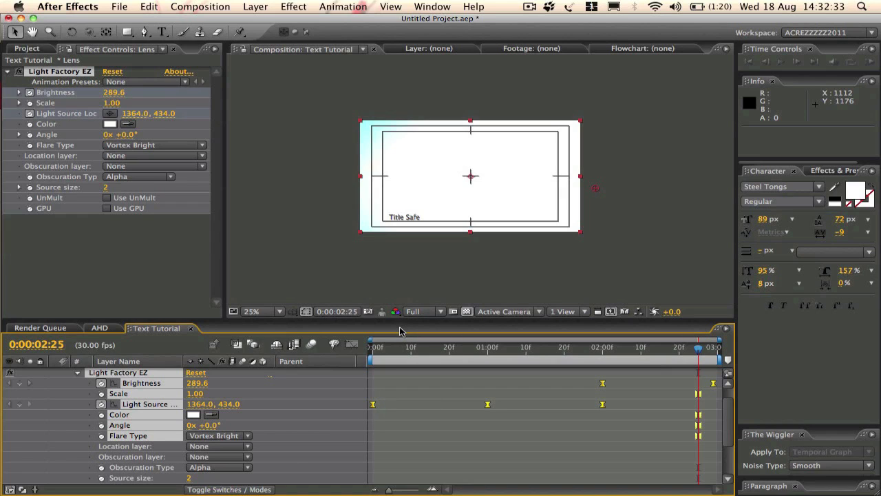
Replay the eased flare sweep and white bloom from the start of the comp.
{"action": "left_click_drag", "start_coordinate": [401, 353], "coordinate": [371, 352]}
{"action": "key", "text": "space"}
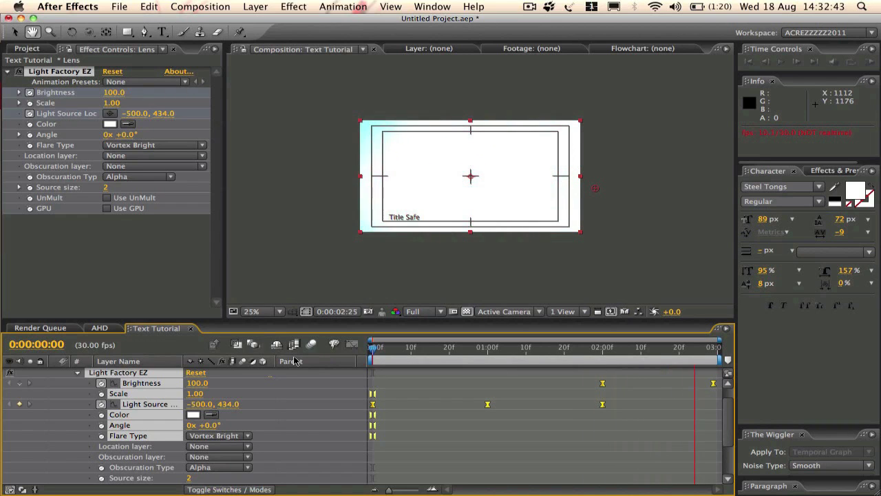
{"action": "scroll", "coordinate": [316, 130], "scroll_direction": "down", "scroll_amount": 1}
{"action": "scroll", "coordinate": [316, 130], "scroll_direction": "up", "scroll_amount": 2}
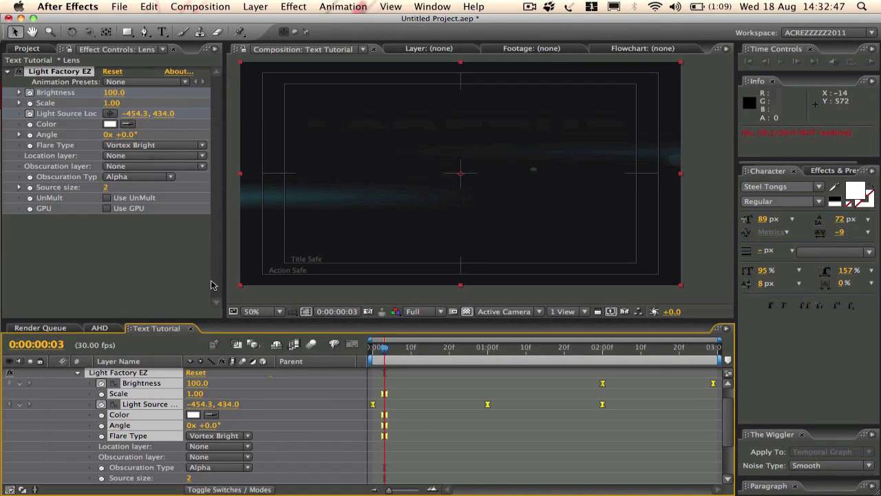
Add the Text Tutorial composition to the Render Queue and enlarge the queue panel.
{"action": "key", "text": "h"}
{"action": "left_click_drag", "start_coordinate": [442, 133], "coordinate": [450, 139]}
{"action": "key", "text": "v"}
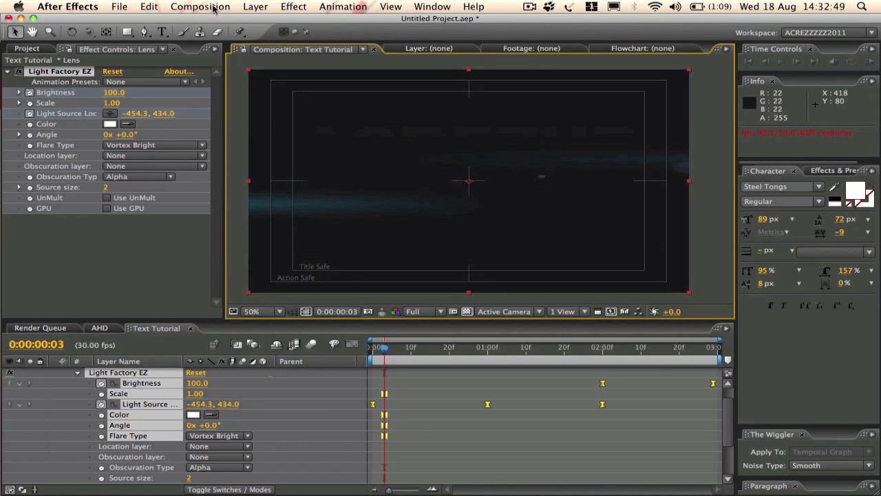
{"action": "left_click", "coordinate": [186, 7]}
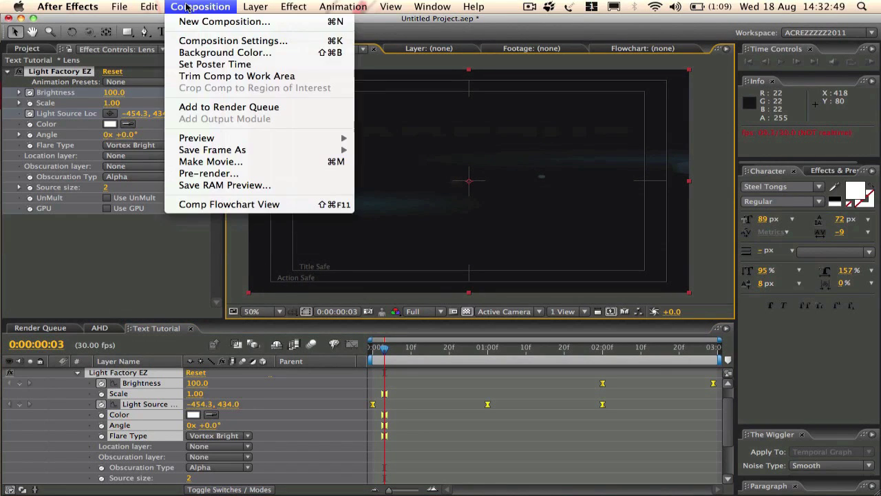
{"action": "left_click", "coordinate": [217, 108]}
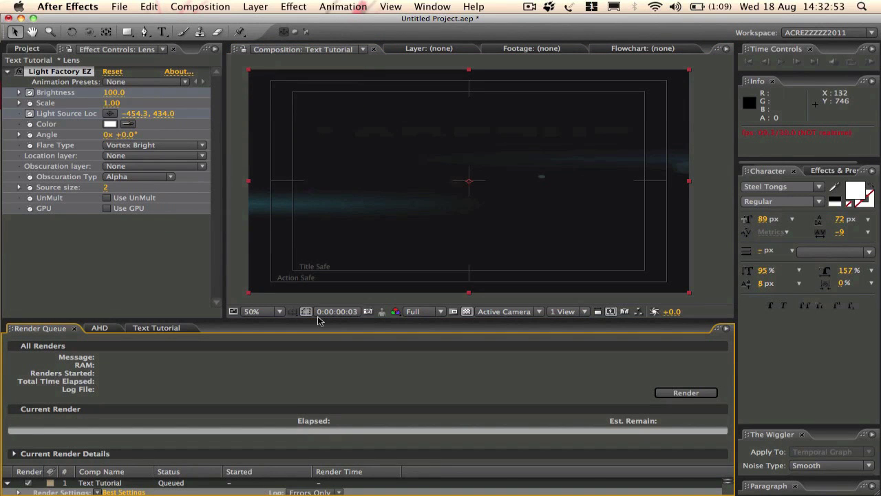
{"action": "left_click_drag", "start_coordinate": [314, 321], "coordinate": [320, 294]}
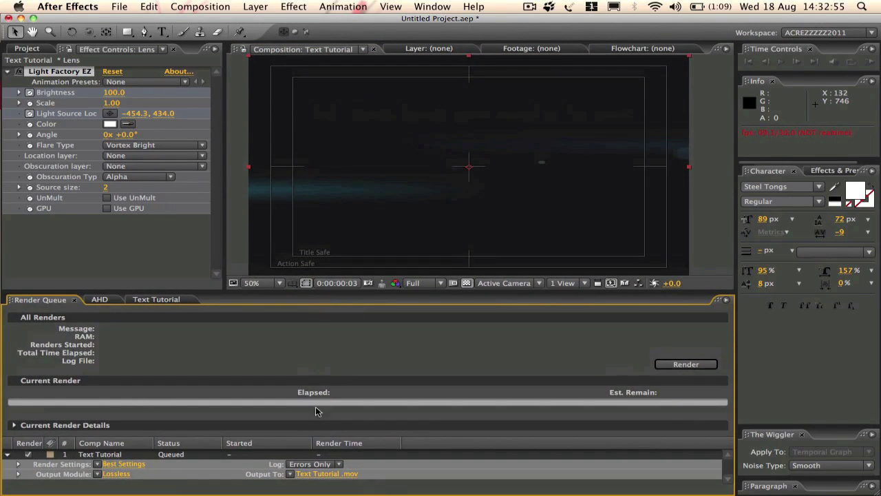
Output the render as Text Tutorial .mov on the Desktop and open Output Module Settings.
{"action": "left_click", "coordinate": [345, 475]}
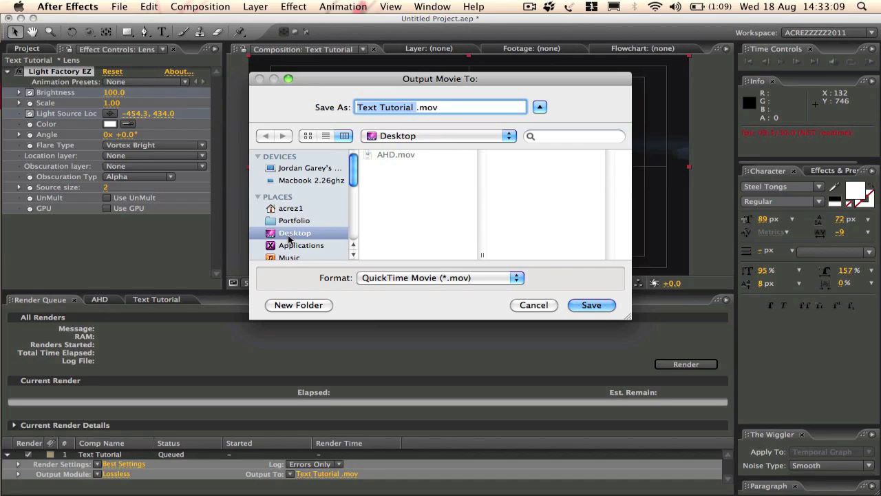
{"action": "left_click", "coordinate": [603, 309]}
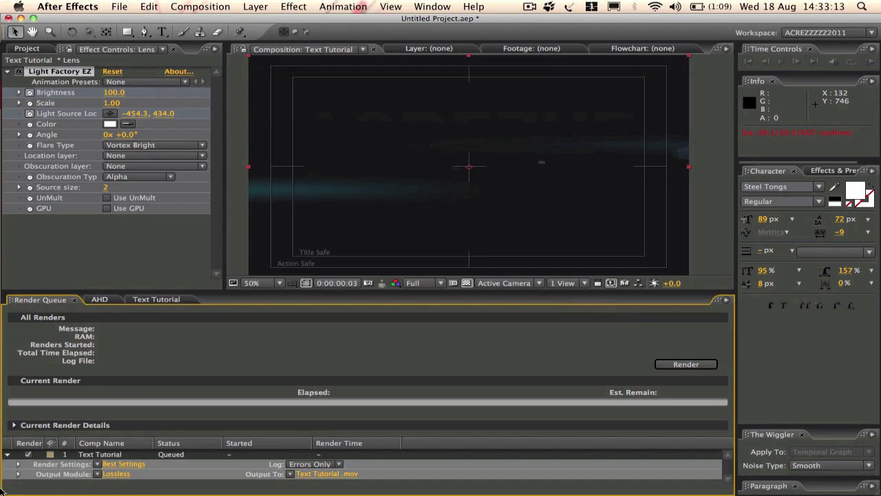
{"action": "left_click", "coordinate": [115, 475]}
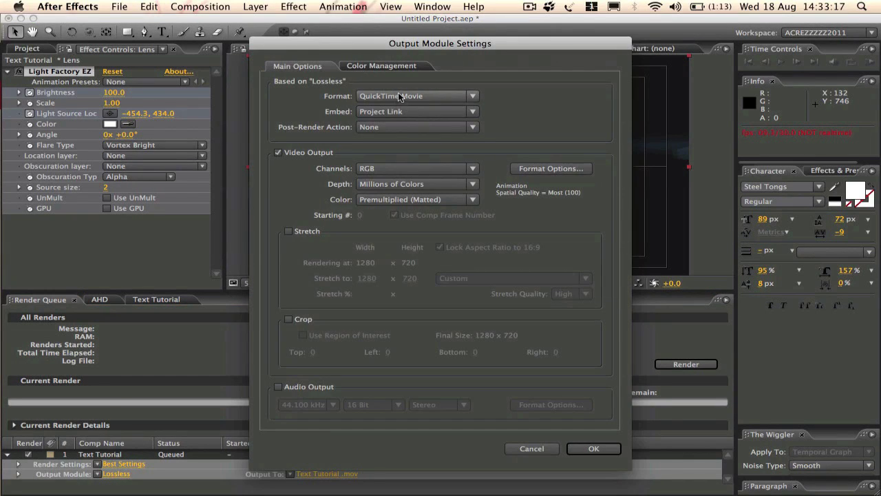
Give the output module Best-quality Animation compression plus 44.100 kHz stereo audio, then apply it.
{"action": "left_click", "coordinate": [538, 173]}
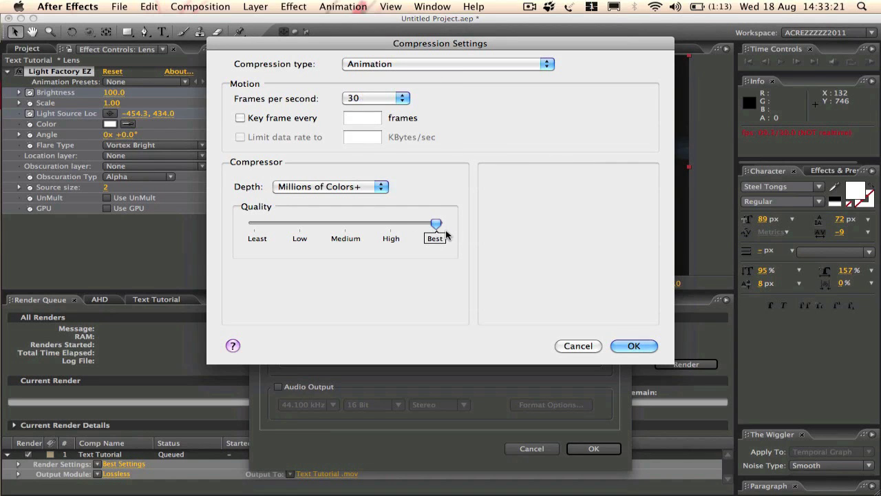
{"action": "key", "text": "Return"}
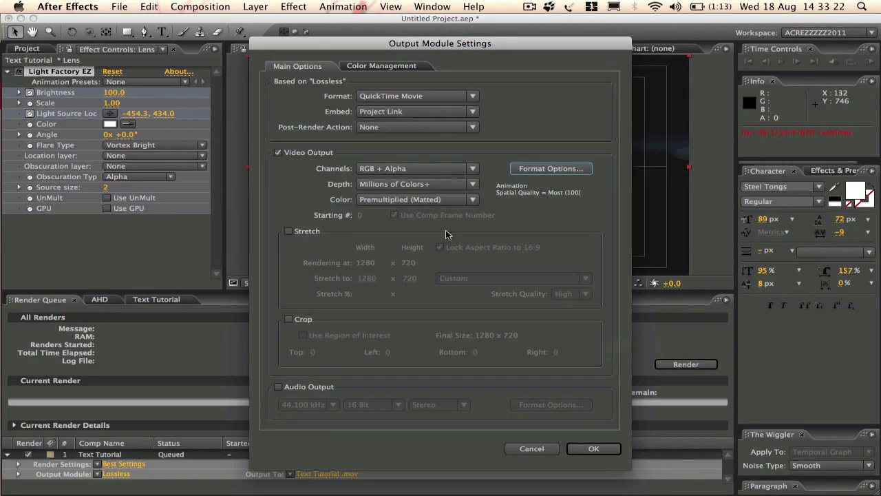
{"action": "left_click", "coordinate": [279, 388]}
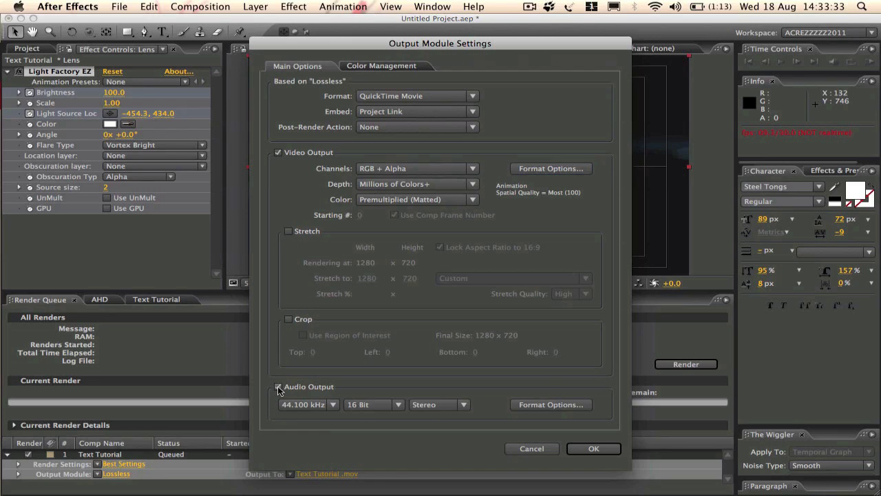
{"action": "left_click", "coordinate": [594, 449]}
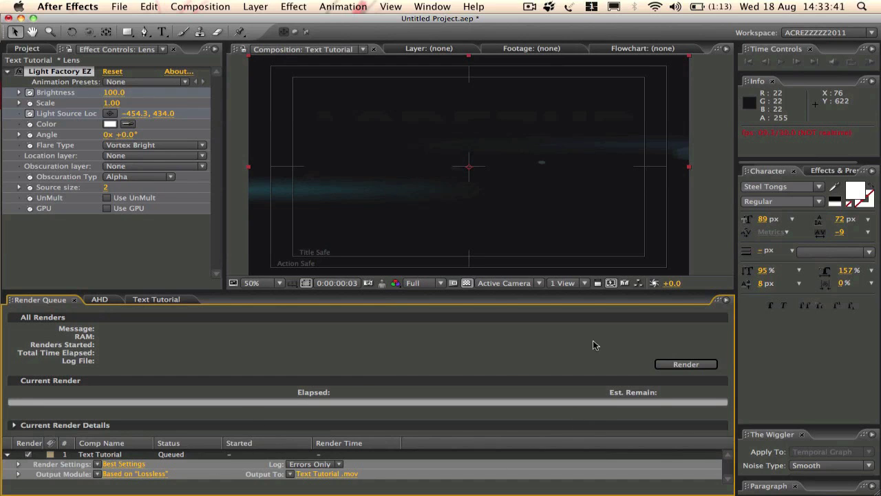
Render Text Tutorial to its QuickTime movie and switch to Safari while it renders.
{"action": "left_click", "coordinate": [685, 364]}
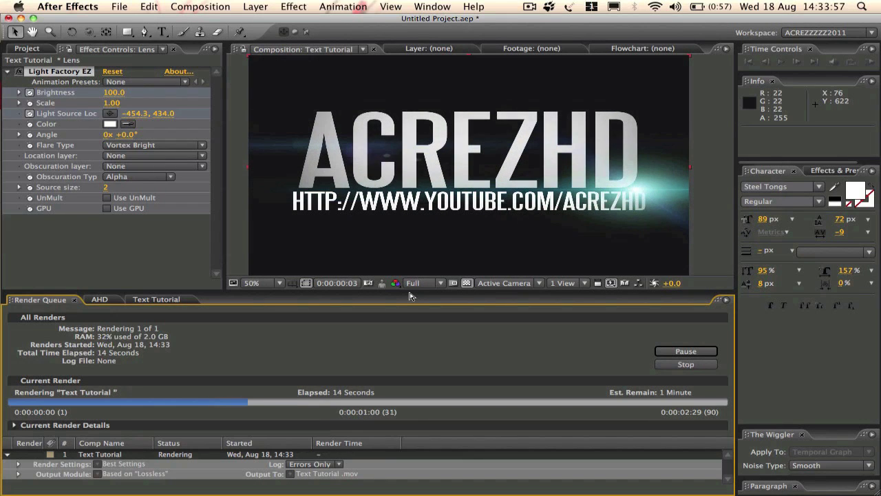
{"action": "mouse_move", "coordinate": [230, 486]}
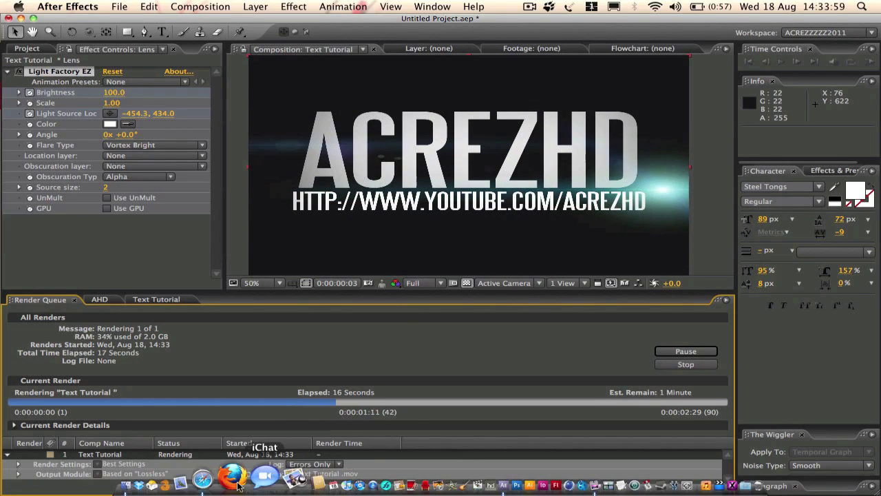
{"action": "left_click", "coordinate": [230, 477]}
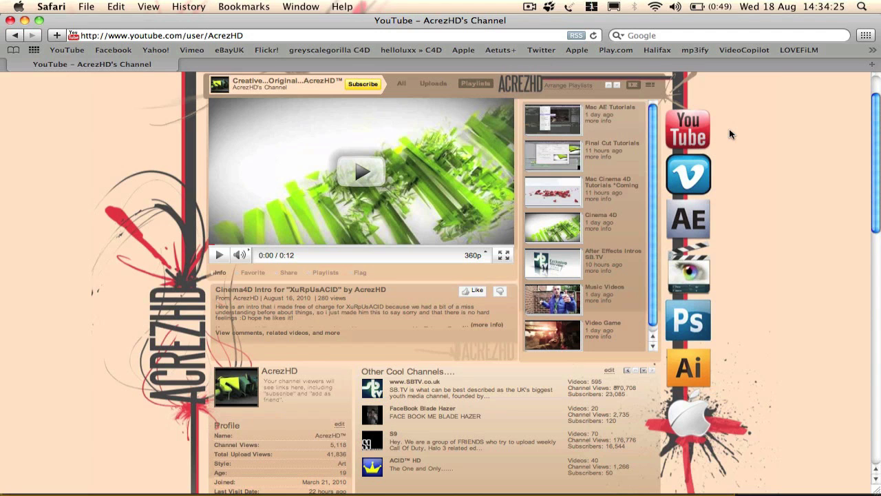
Browse up and down the YouTube channel page in Safari.
{"action": "scroll", "coordinate": [729, 129], "scroll_direction": "down", "scroll_amount": 1}
{"action": "scroll", "coordinate": [729, 128], "scroll_direction": "up", "scroll_amount": 1}
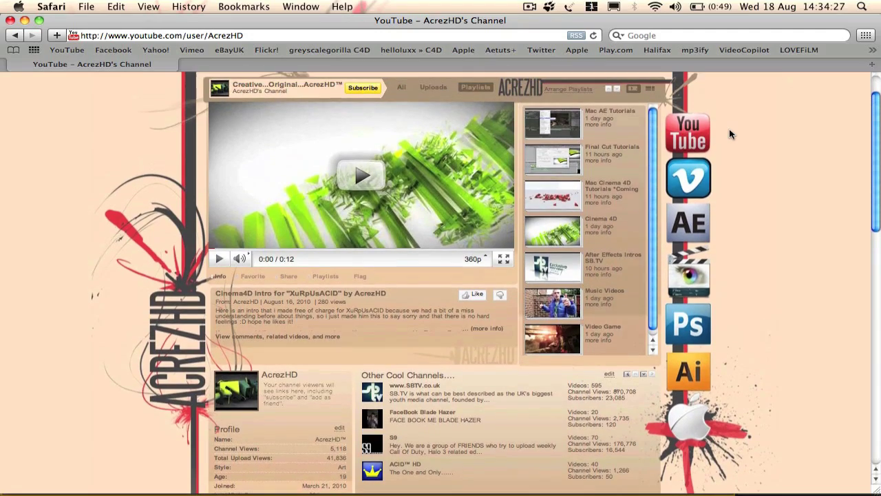
{"action": "scroll", "coordinate": [729, 128], "scroll_direction": "down", "scroll_amount": 10}
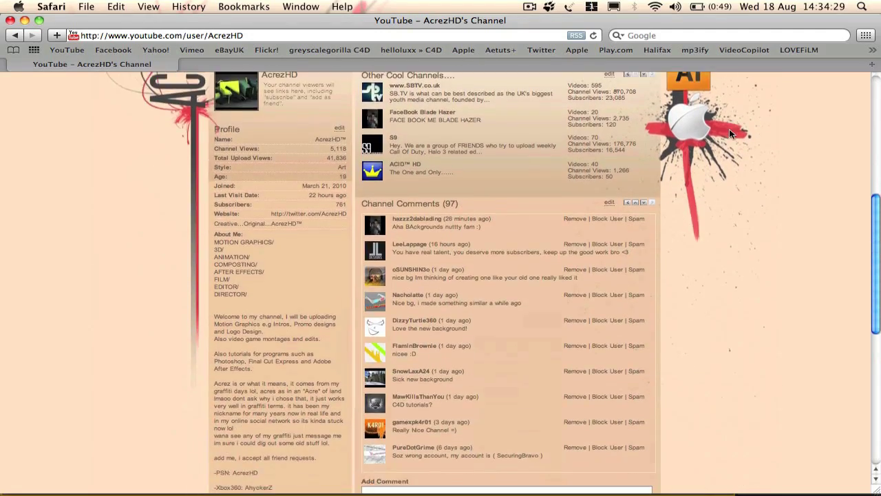
{"action": "scroll", "coordinate": [730, 129], "scroll_direction": "down", "scroll_amount": 5}
{"action": "scroll", "coordinate": [729, 128], "scroll_direction": "up", "scroll_amount": 10}
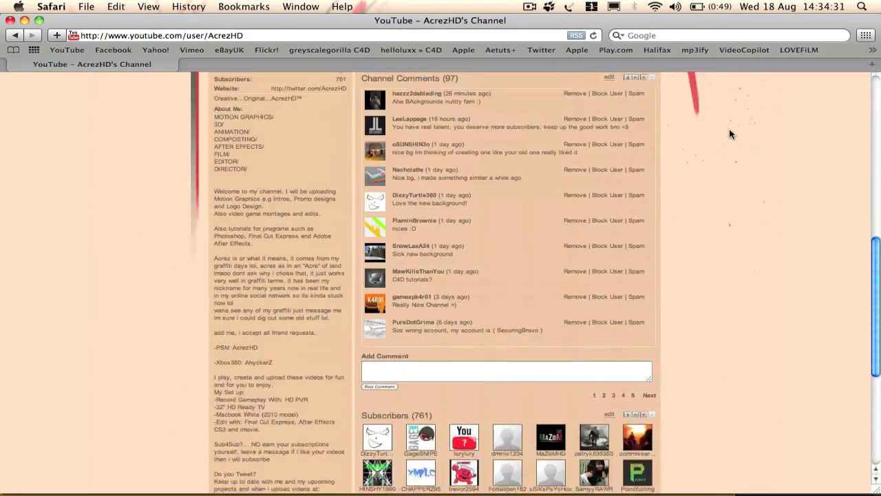
{"action": "scroll", "coordinate": [729, 129], "scroll_direction": "up", "scroll_amount": 5}
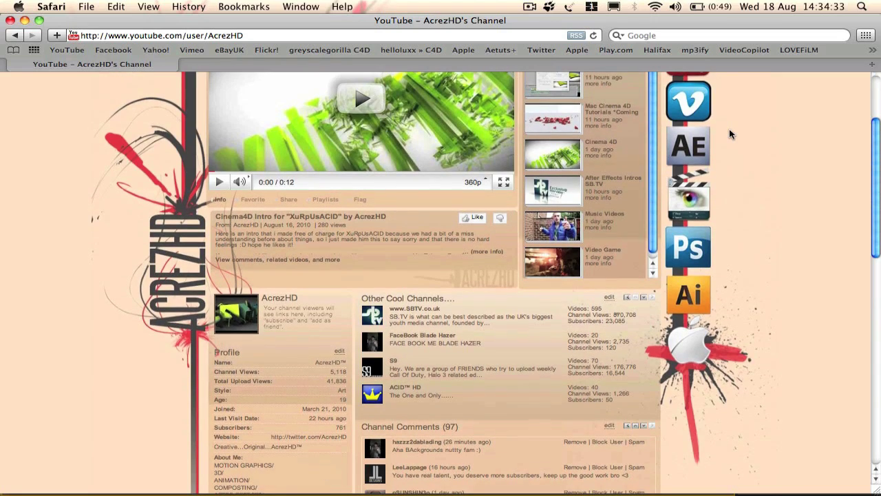
{"action": "scroll", "coordinate": [729, 129], "scroll_direction": "up", "scroll_amount": 5}
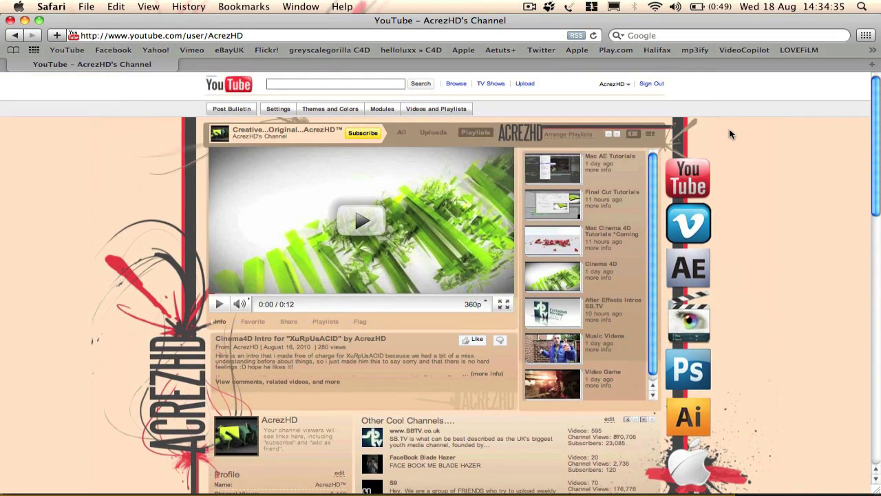
{"action": "scroll", "coordinate": [729, 128], "scroll_direction": "down", "scroll_amount": 10}
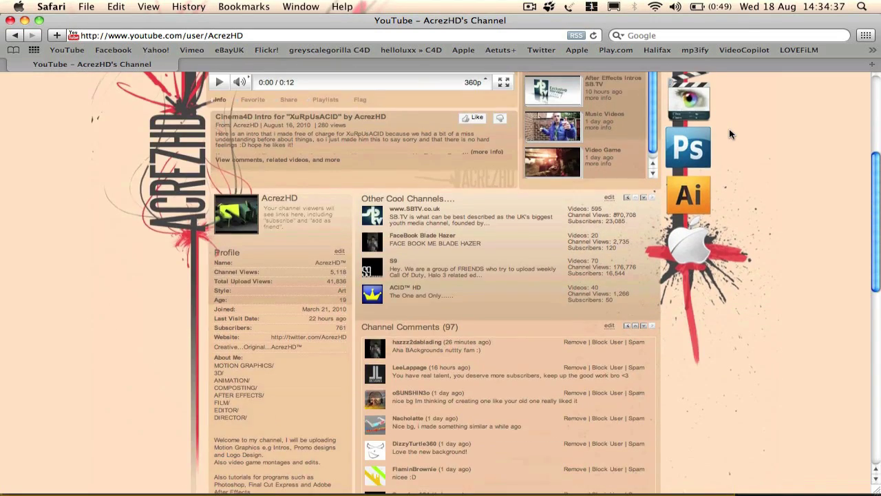
Pick After Effects via Exposé, then minimize it and Safari to reveal the desktop.
{"action": "key", "text": "super+alt+d"}
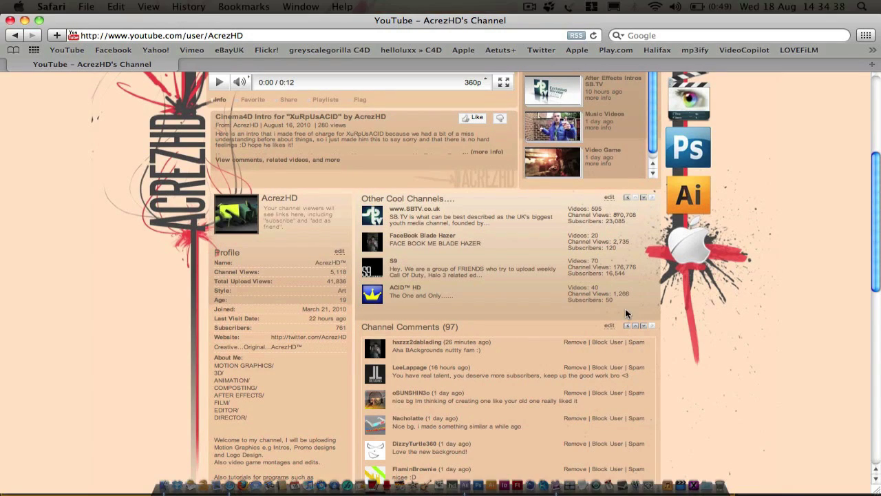
{"action": "key", "text": "F9"}
{"action": "left_click", "coordinate": [433, 296]}
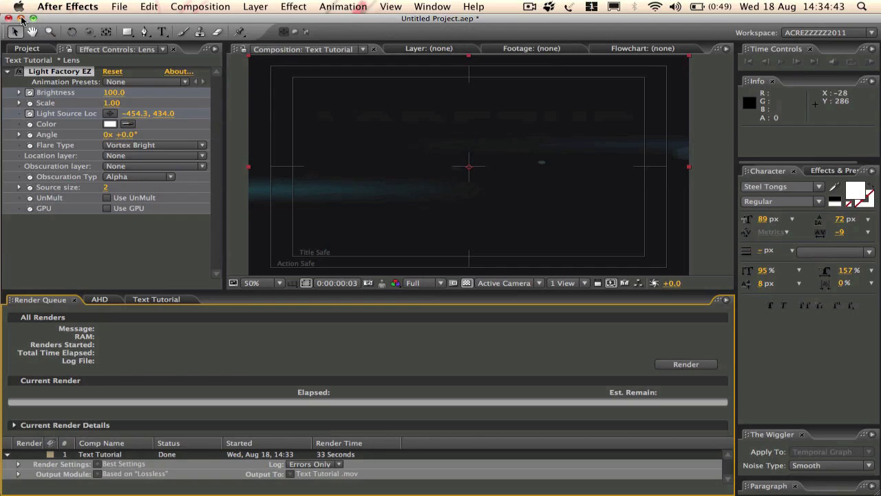
{"action": "left_click", "coordinate": [21, 19]}
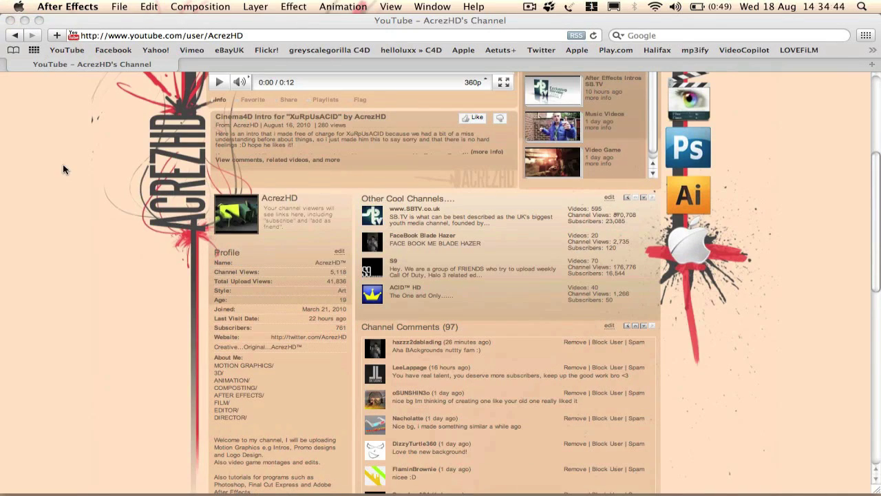
{"action": "left_click", "coordinate": [24, 20]}
{"action": "left_click", "coordinate": [583, 131]}
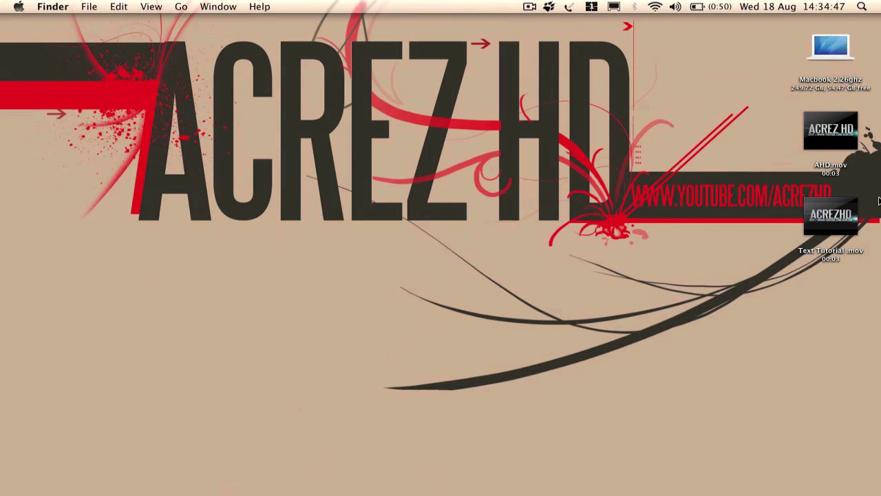
{"action": "left_click", "coordinate": [854, 224]}
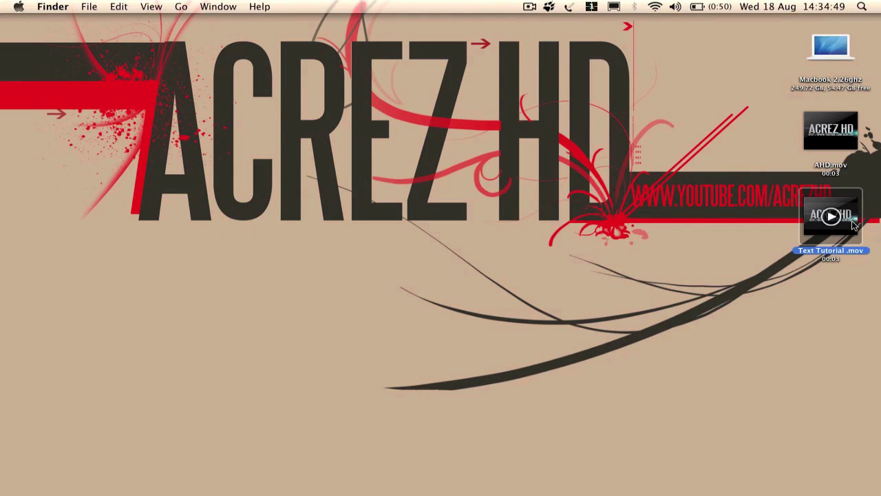
{"action": "key", "text": "space"}
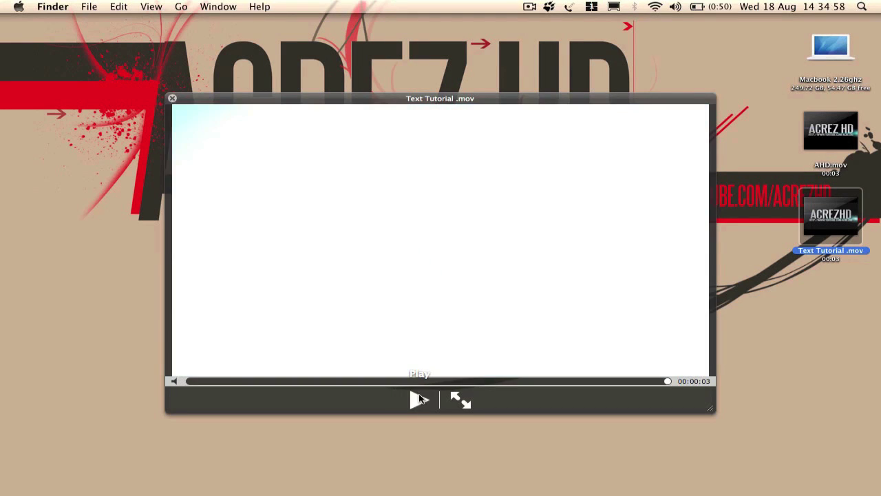
{"action": "left_click", "coordinate": [420, 399]}
{"action": "key", "text": "space"}
{"action": "left_click", "coordinate": [681, 309]}
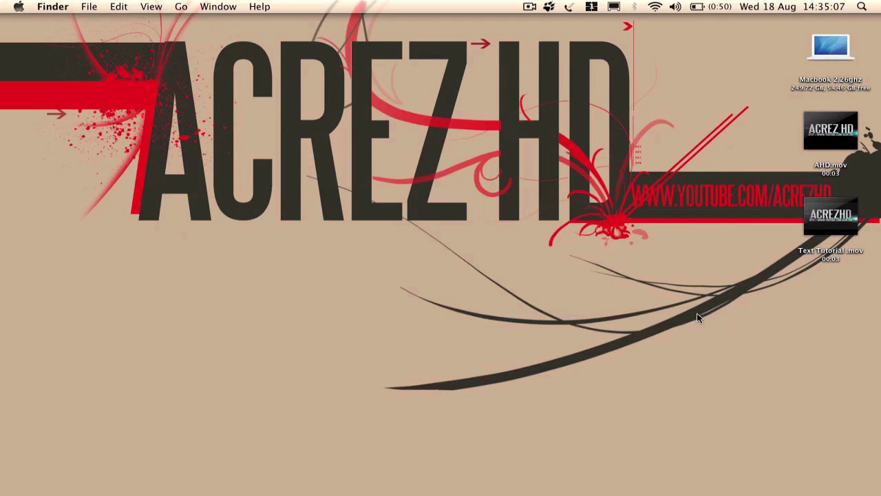